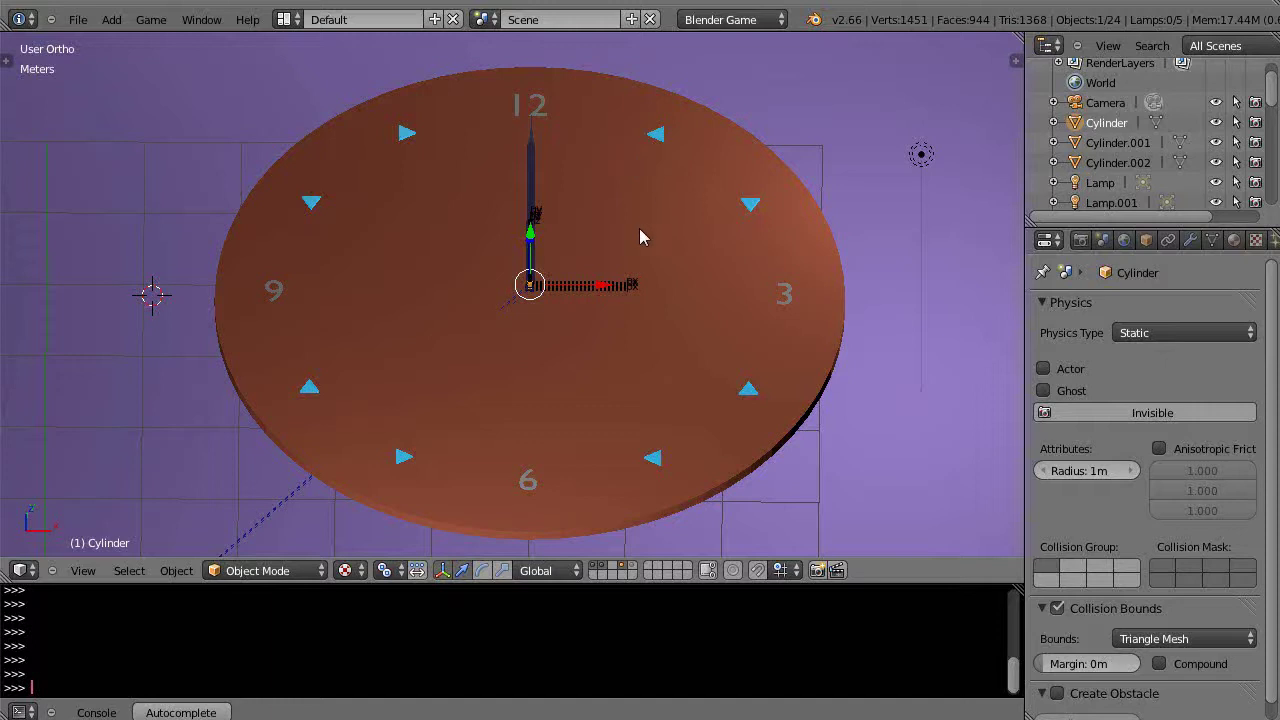
scroll(650, 257, up, 2)
scroll(650, 257, down, 2)
scroll(676, 195, up, 1)
scroll(677, 196, down, 1)
scroll(523, 393, up, 3)
scroll(532, 390, down, 2)
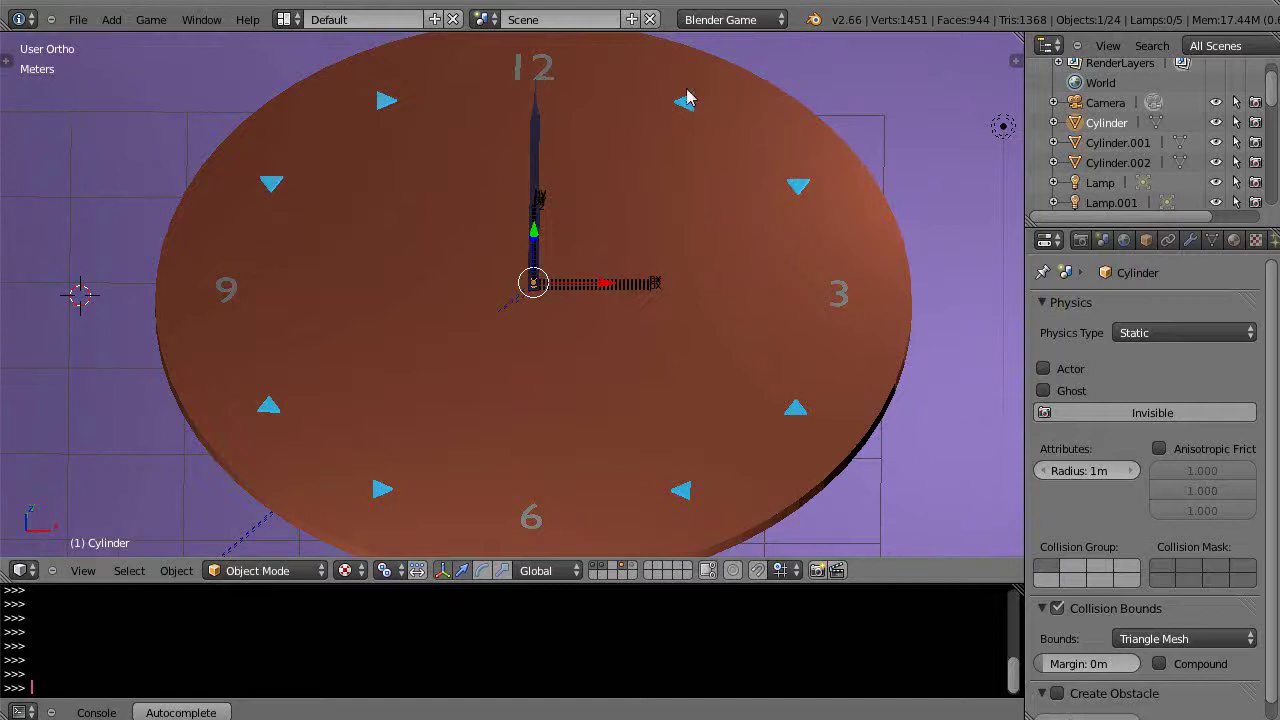
scroll(760, 482, down, 1)
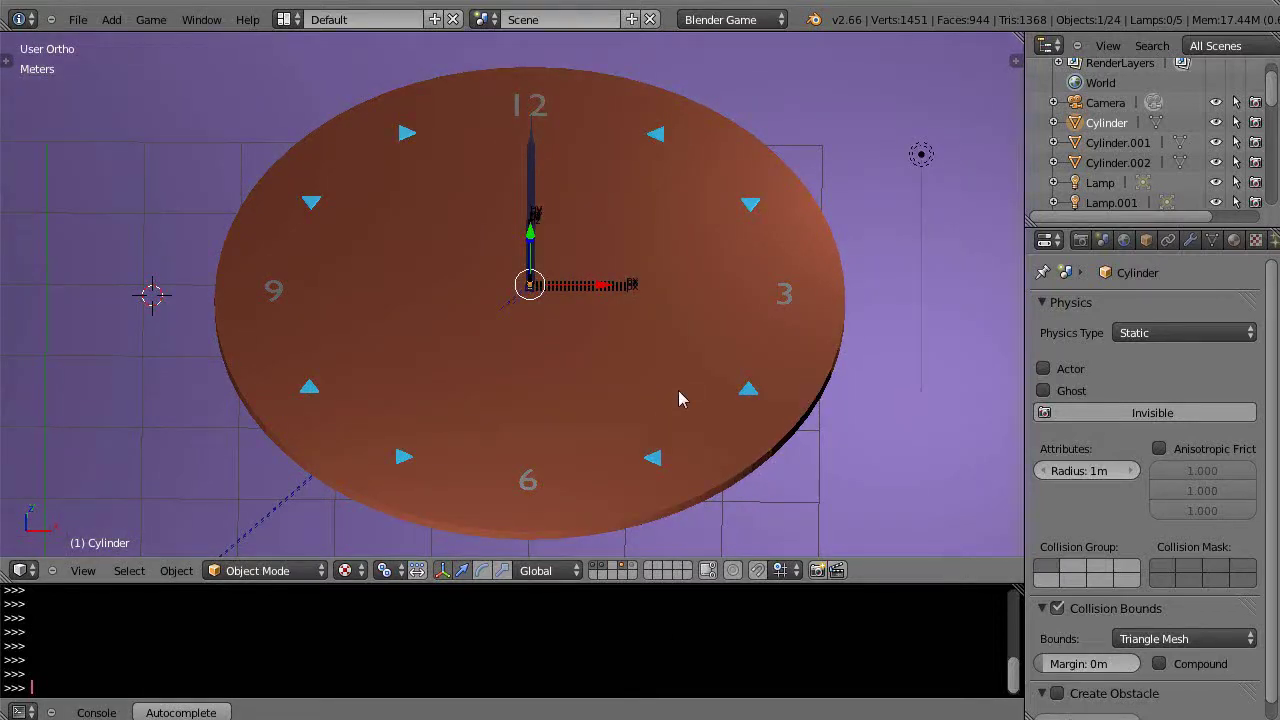
Examine up close how the central pin cylinder passes through the stacked clock hands.
scroll(591, 294, up, 4)
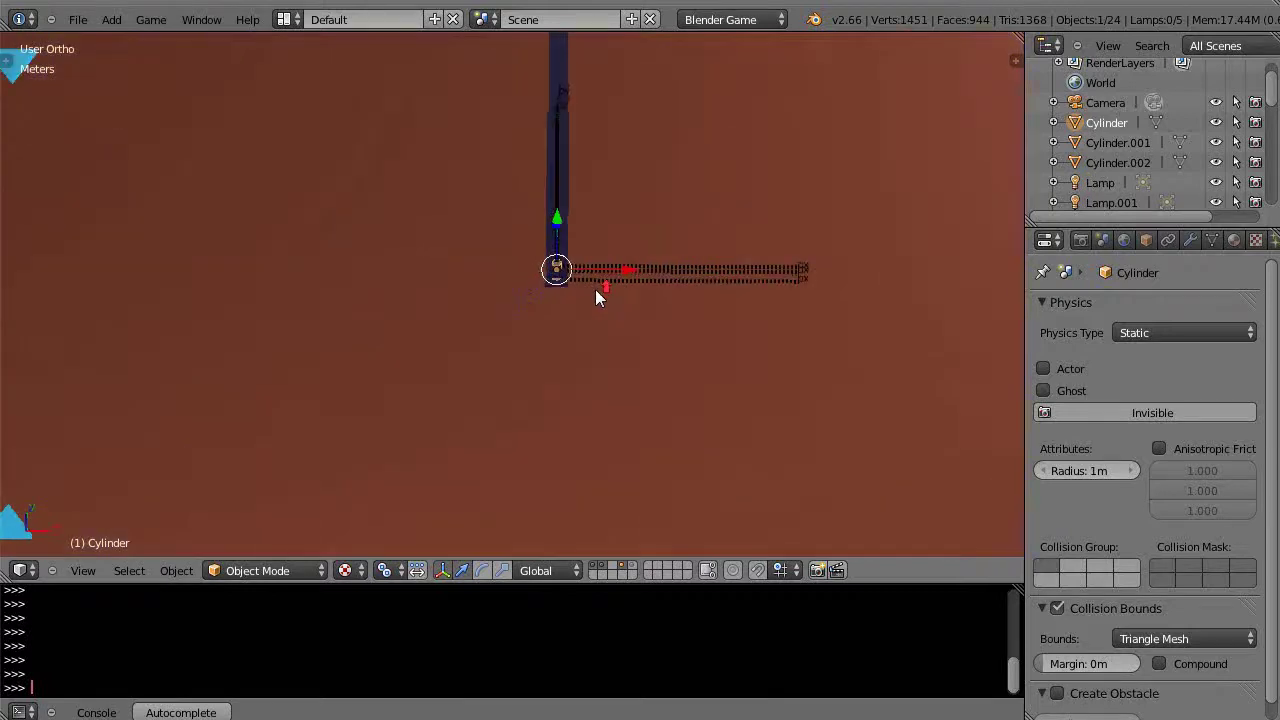
scroll(624, 322, up, 2)
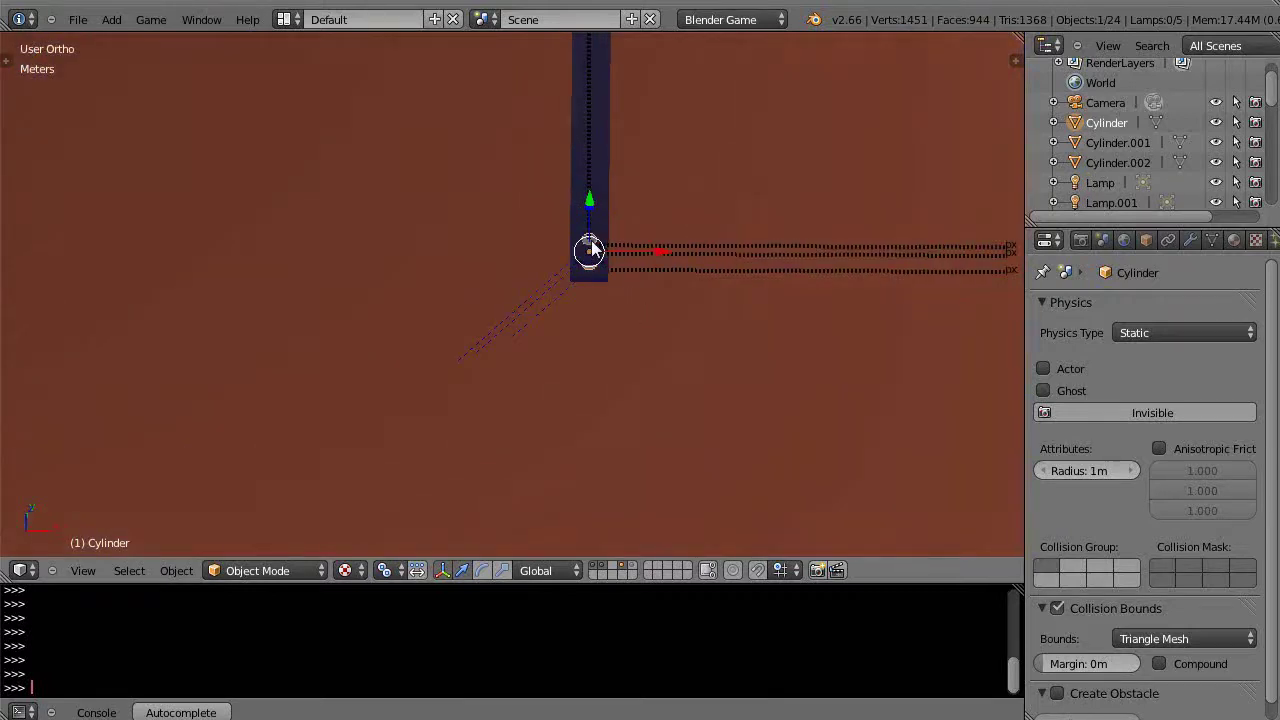
key(KP_Decimal)
scroll(591, 255, down, 3)
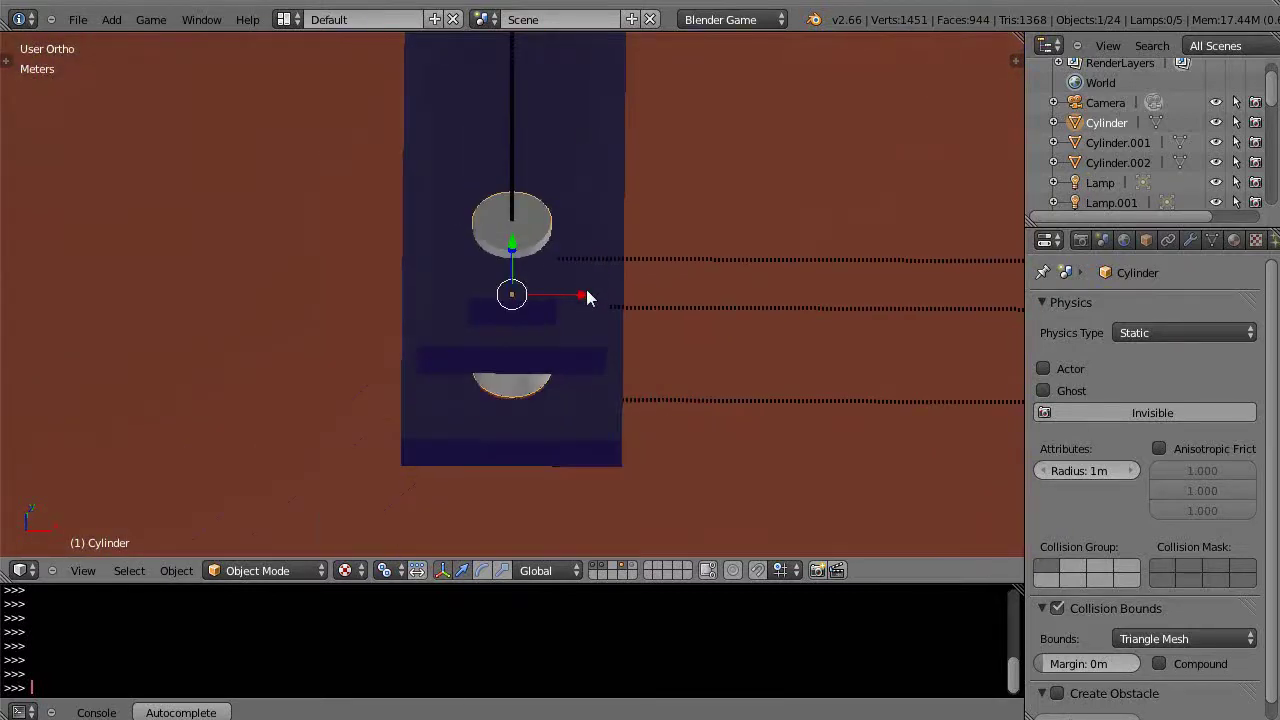
middle_drag(588, 293, 584, 190)
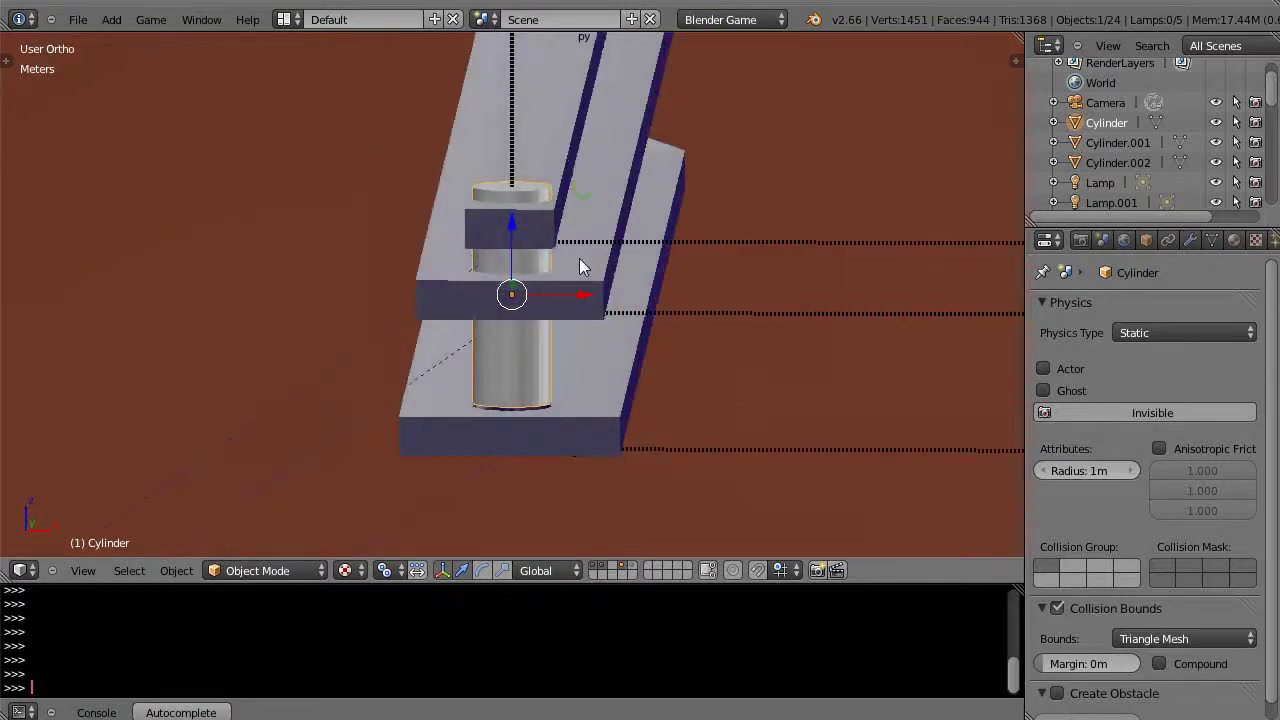
key(KP_5)
scroll(598, 238, down, 2)
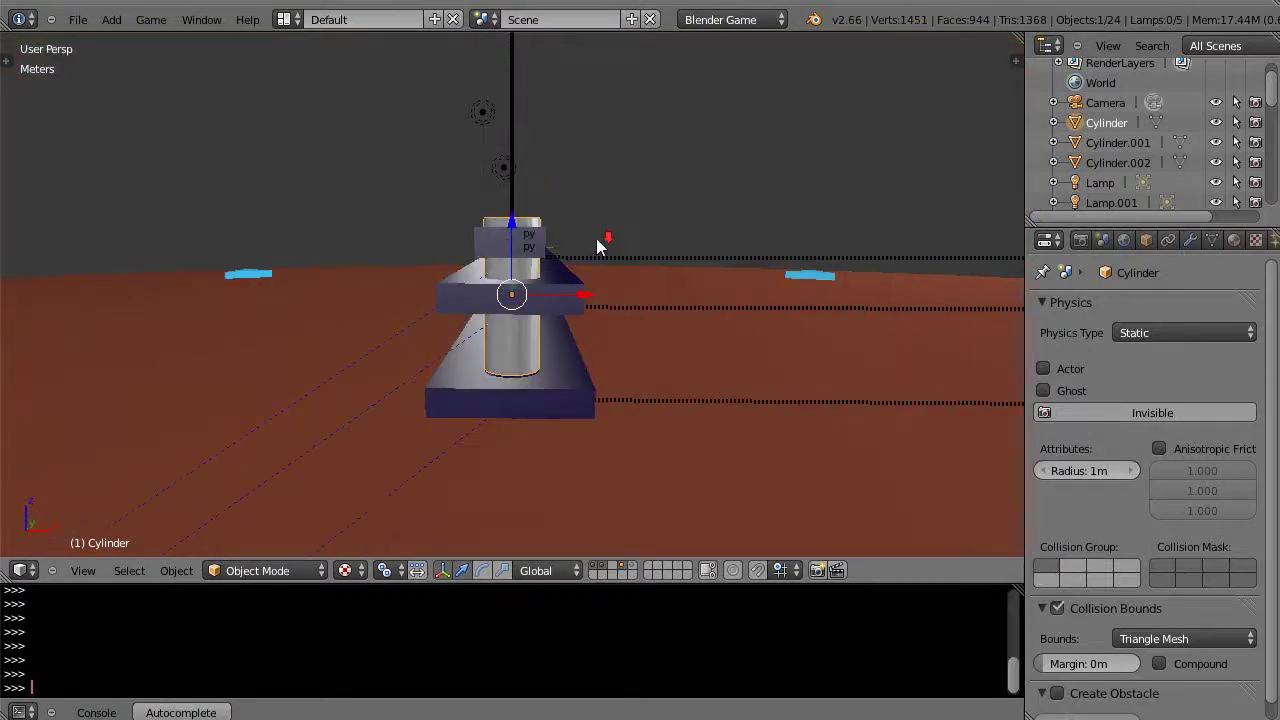
scroll(608, 244, up, 2)
middle_drag(609, 250, 580, 363)
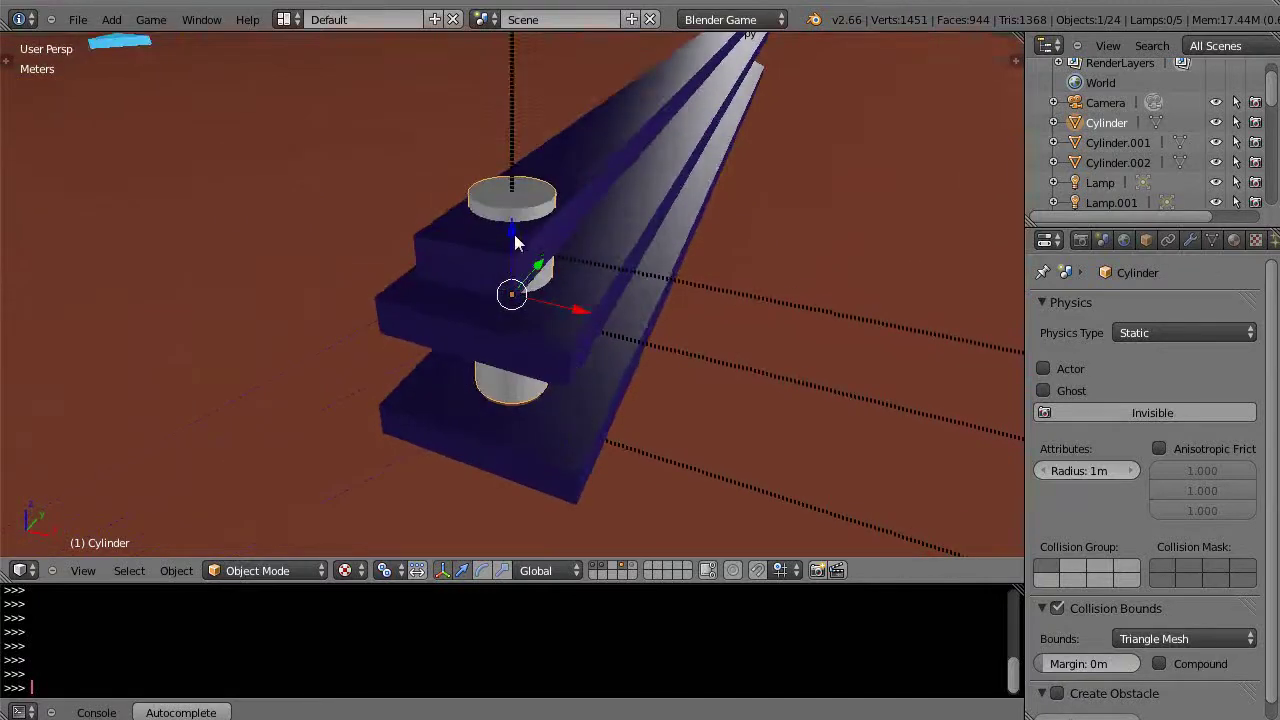
drag(512, 237, 545, 250)
right_click(545, 248)
scroll(609, 264, down, 2)
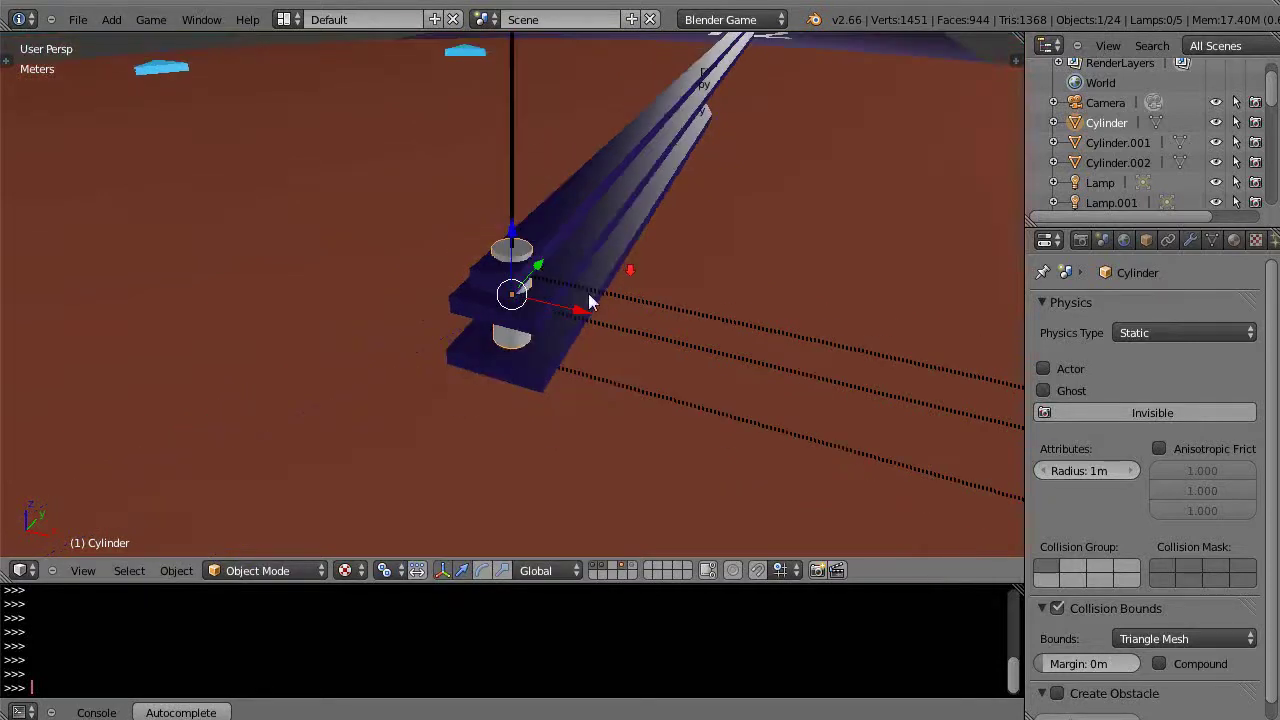
scroll(566, 314, up, 2)
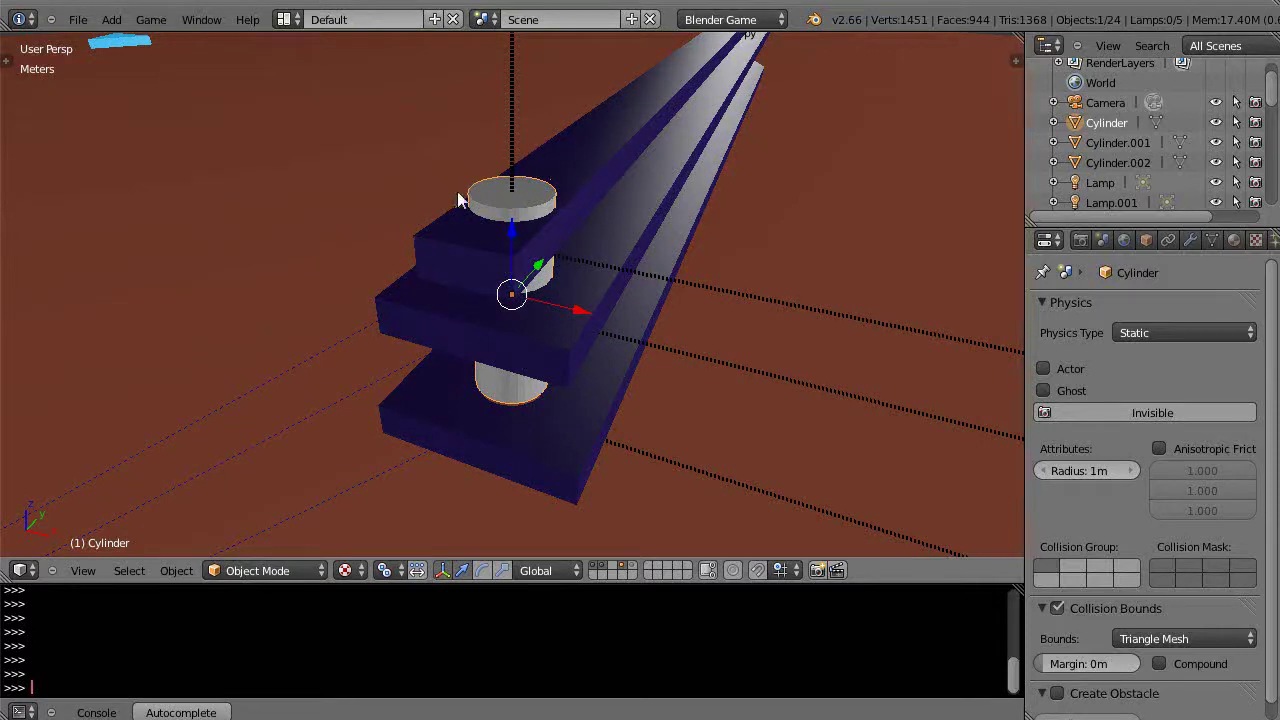
scroll(594, 268, down, 1)
scroll(594, 276, up, 1)
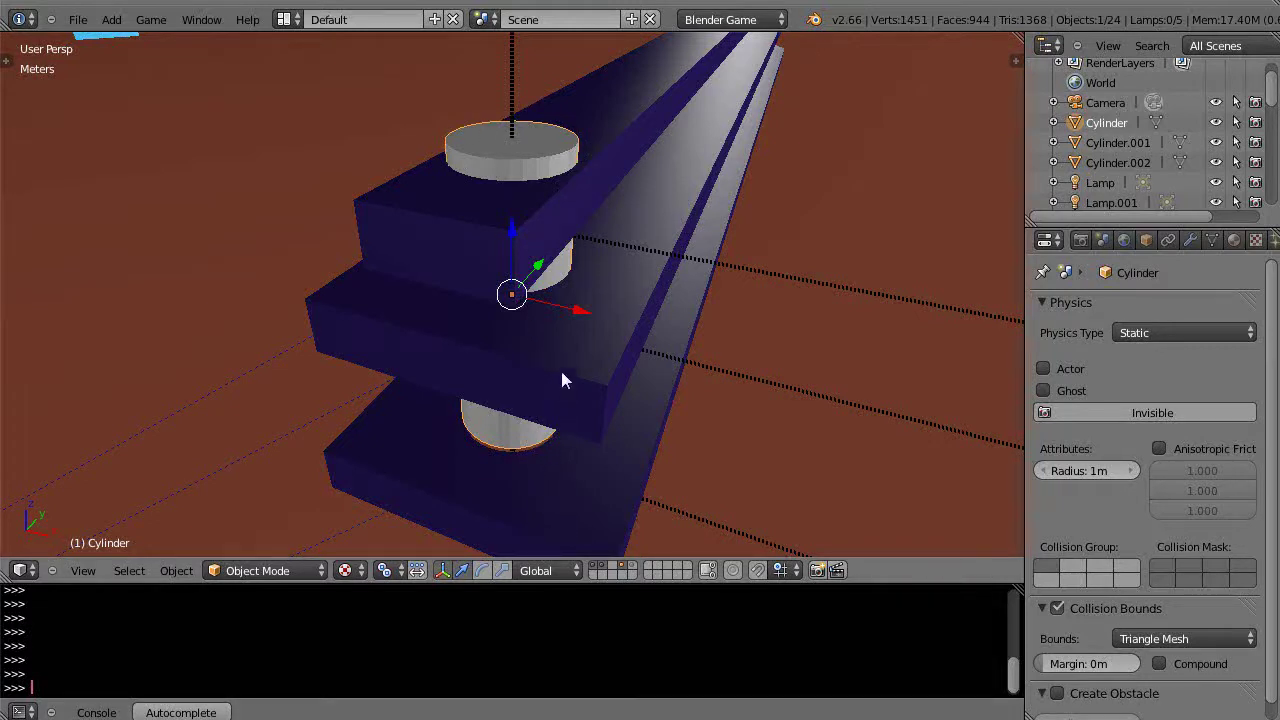
scroll(535, 271, down, 2)
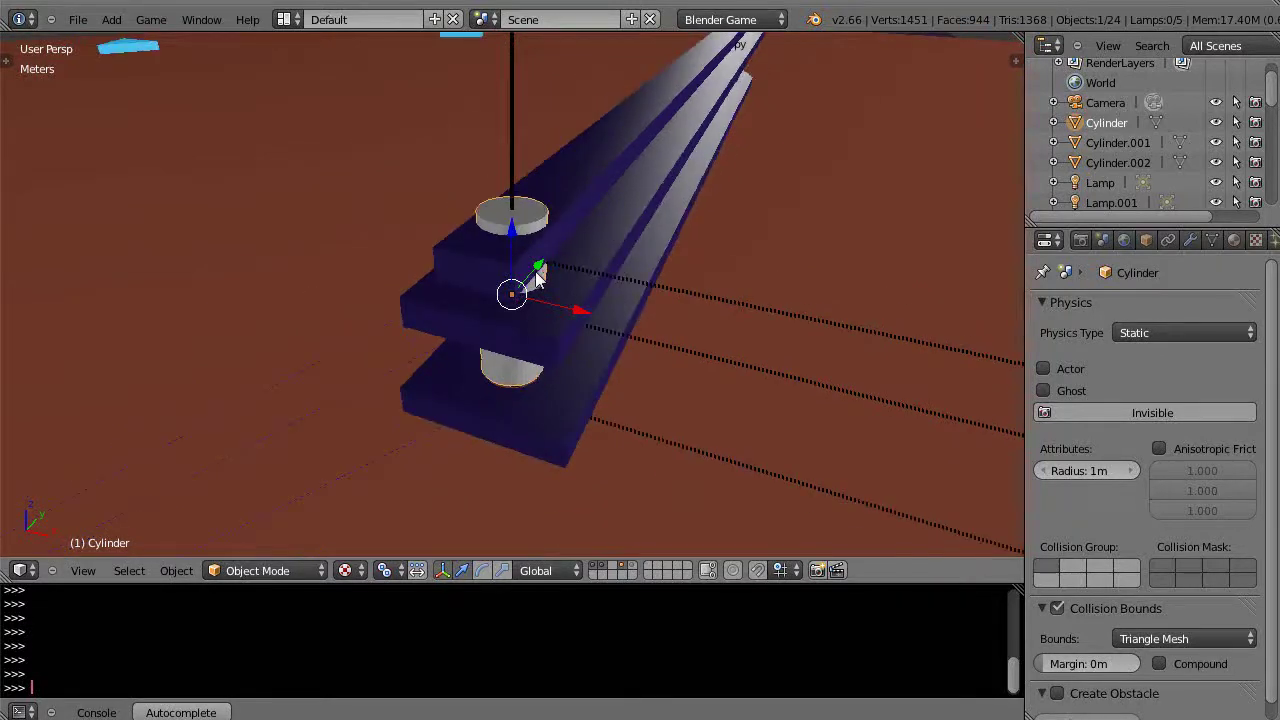
scroll(551, 284, down, 3)
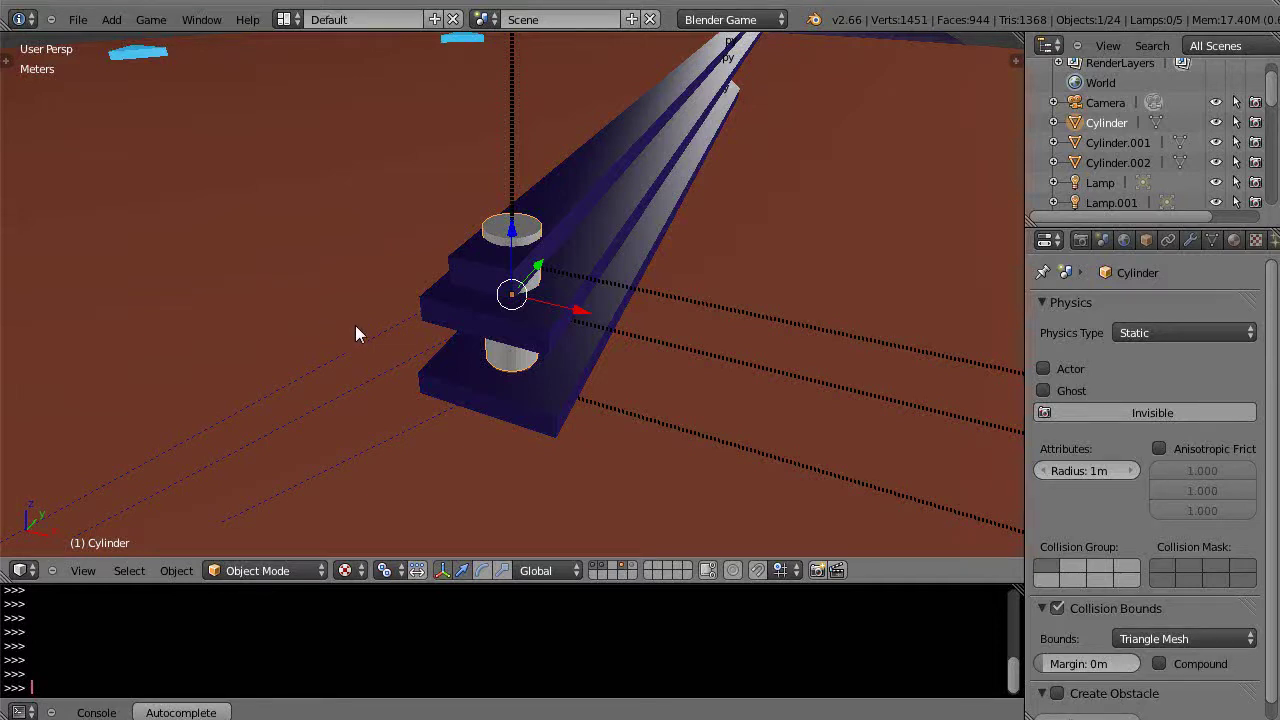
Examine the whole clock face with its hands, numerals and triangular hour markers.
scroll(497, 328, down, 2)
scroll(497, 326, down, 3)
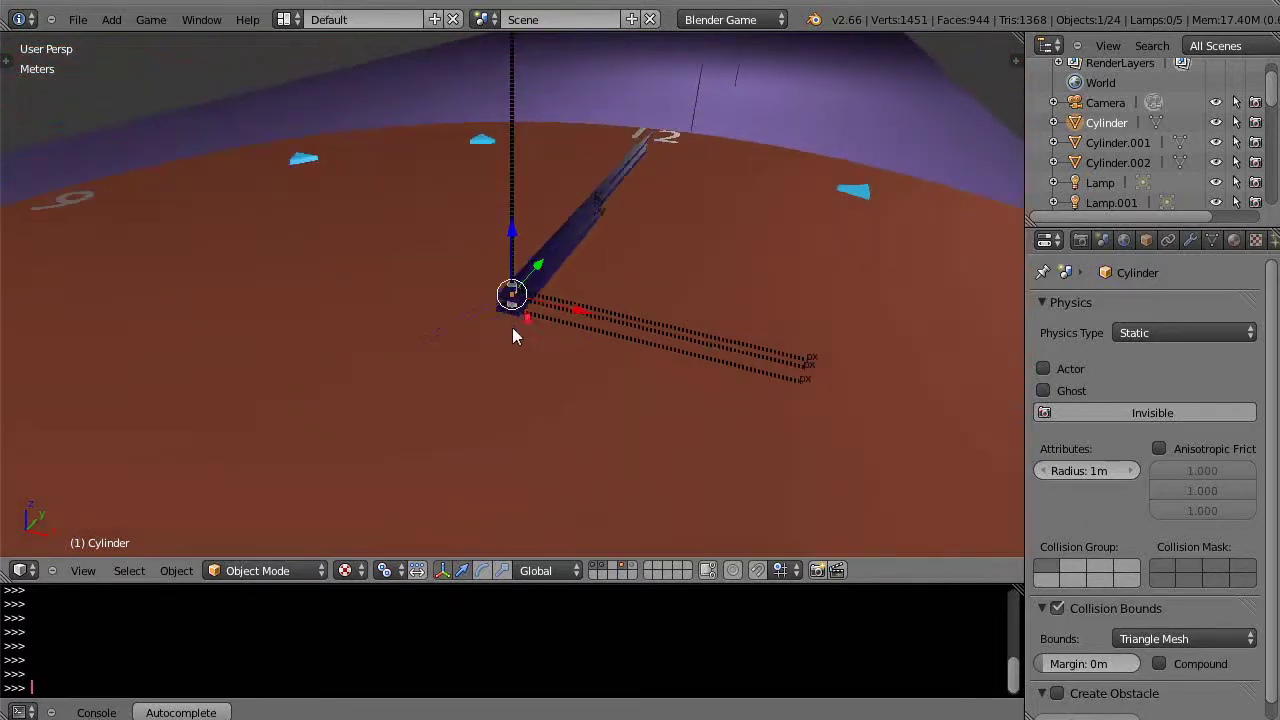
scroll(498, 338, down, 2)
scroll(380, 441, down, 3)
scroll(390, 441, up, 3)
middle_drag(552, 344, 425, 243)
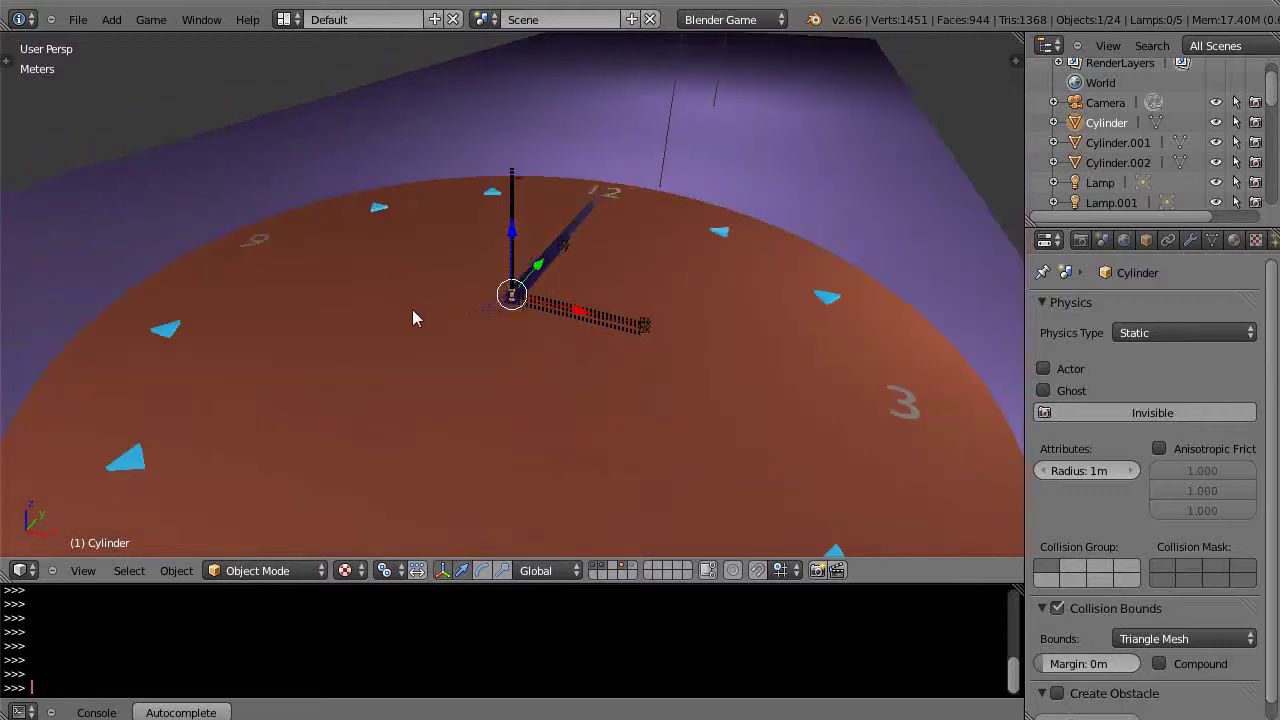
scroll(448, 358, down, 3)
middle_drag(446, 363, 532, 410)
scroll(540, 418, up, 3)
scroll(546, 410, down, 3)
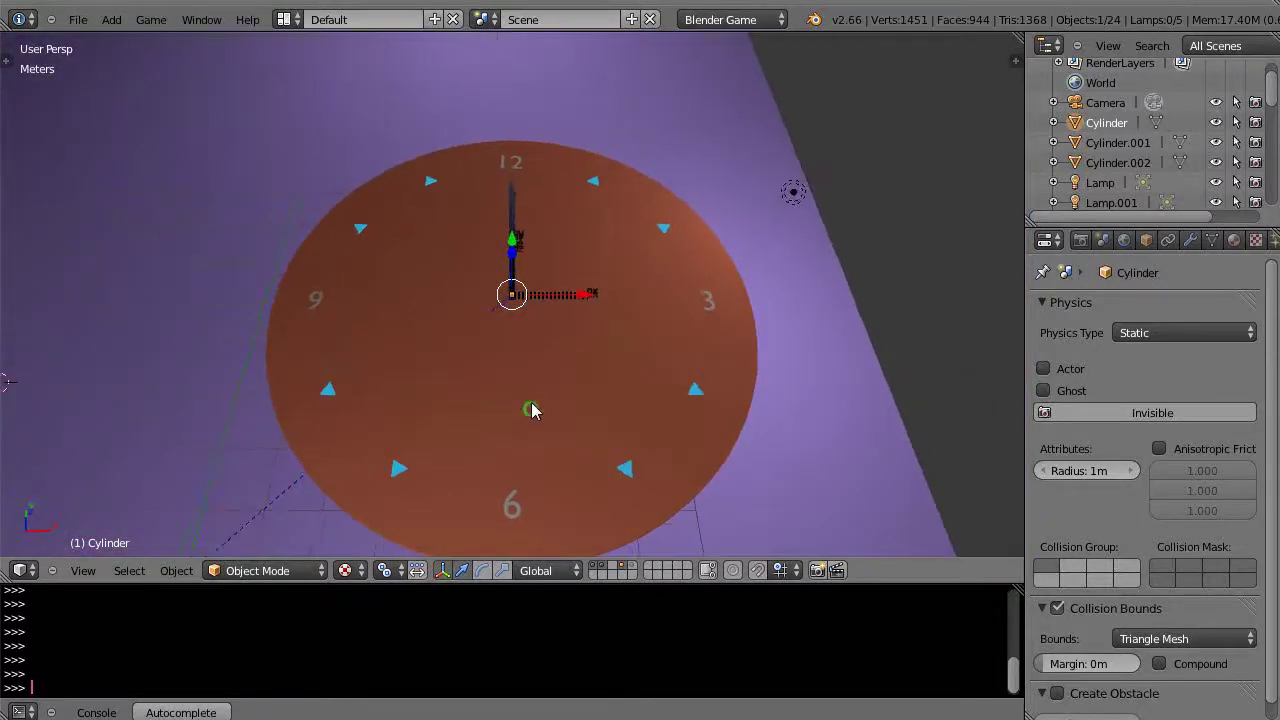
Snap the 3D cursor to the selected pin cylinder at the clock's centre.
scroll(520, 298, up, 7)
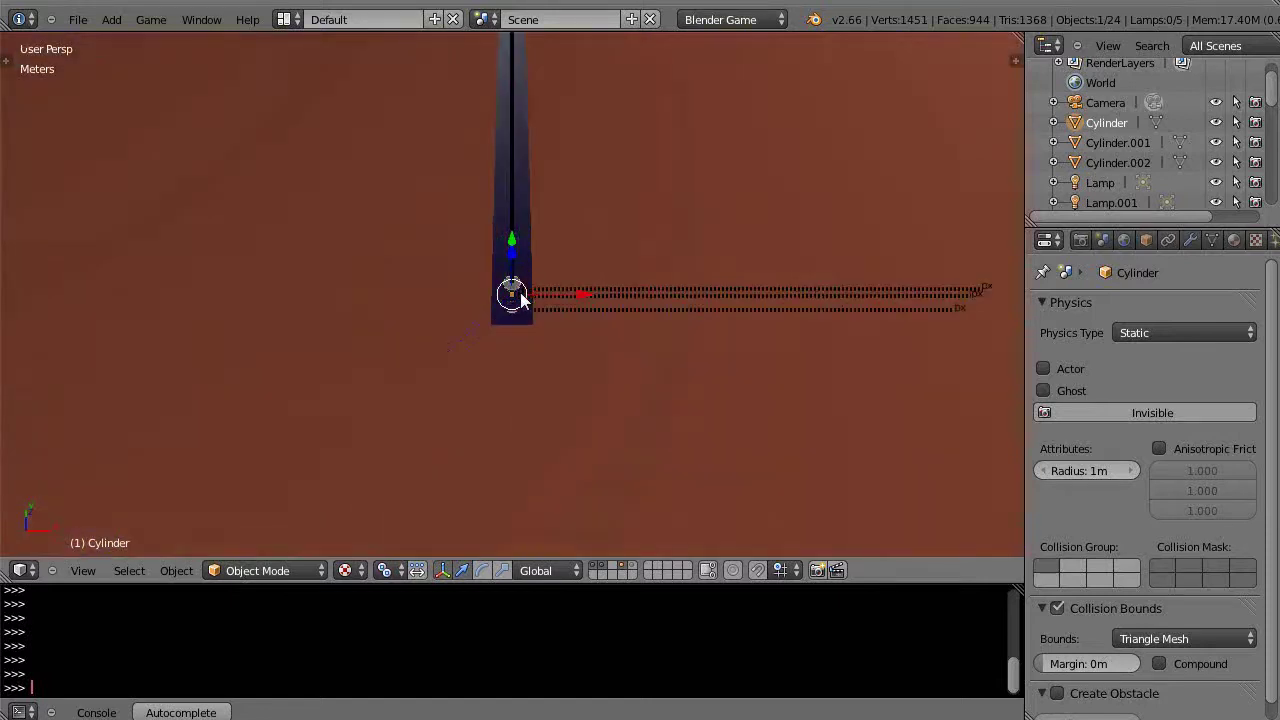
scroll(518, 294, up, 3)
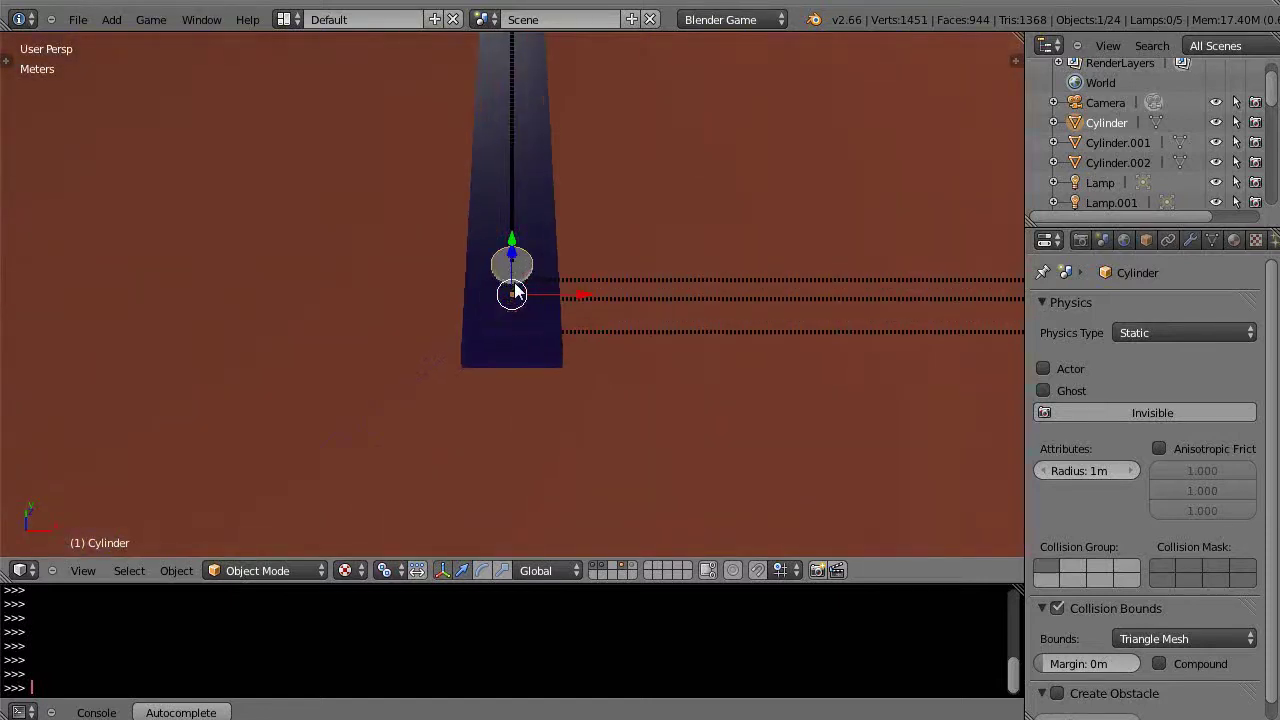
scroll(514, 288, up, 1)
scroll(517, 272, down, 3)
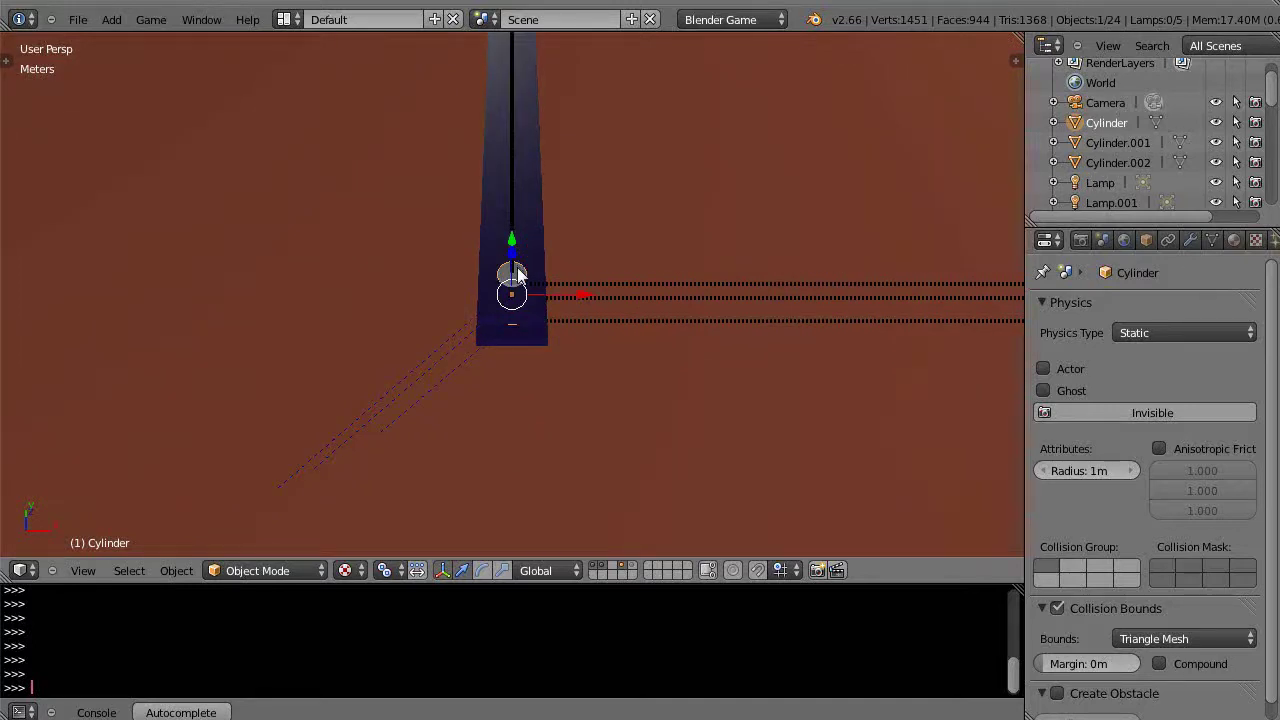
key(shift+s)
click(470, 315)
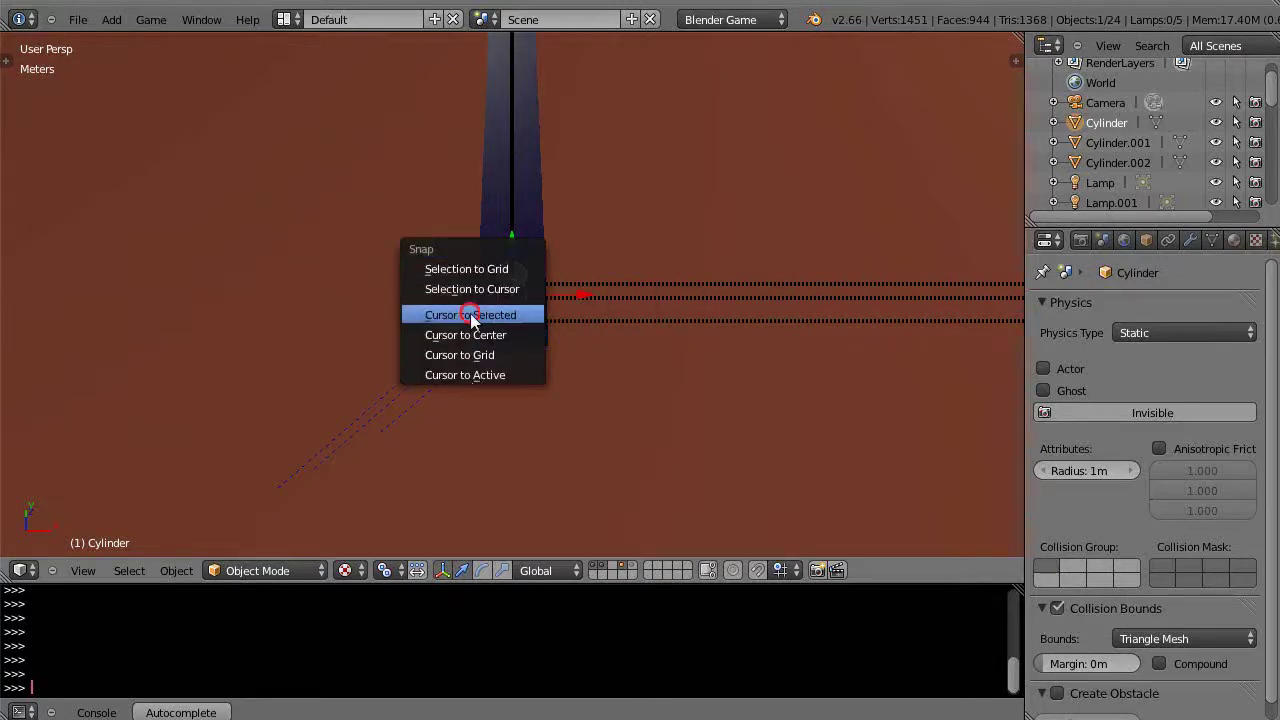
Add a cube mesh at the clock's centre and scale it uniformly to about 0.1.
middle_drag(534, 299, 534, 384)
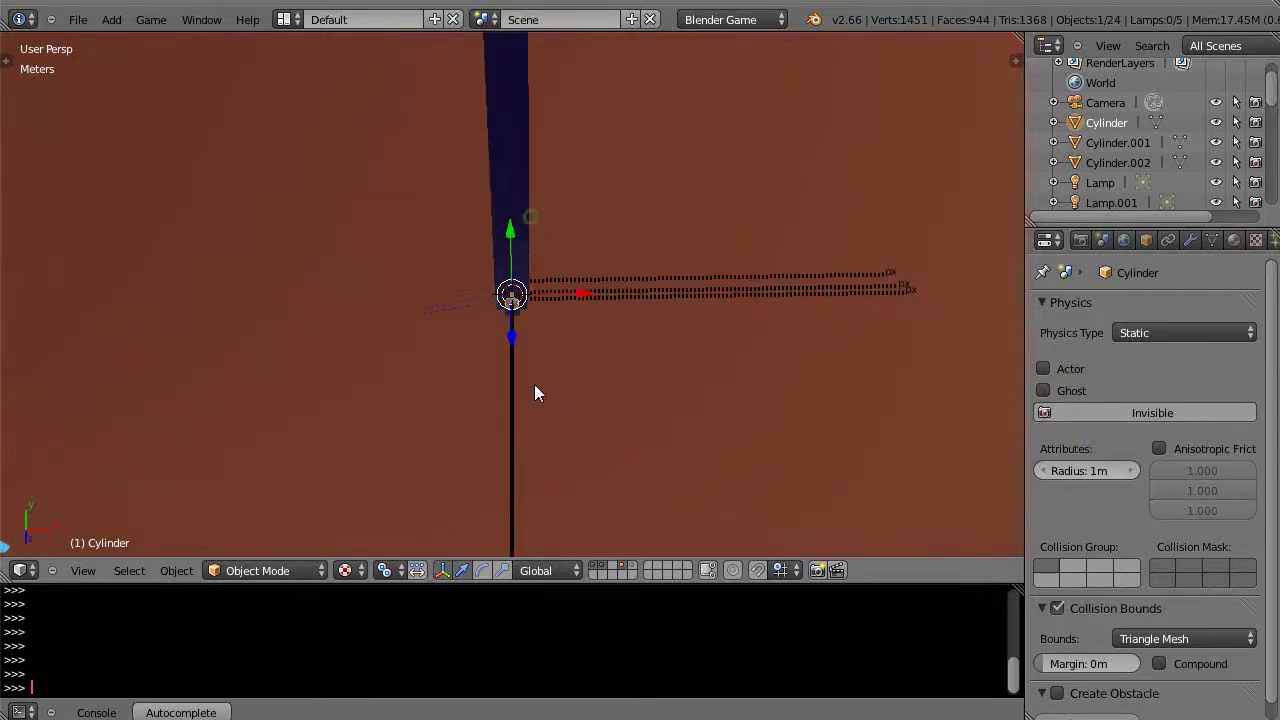
middle_drag(560, 334, 551, 234)
scroll(550, 318, up, 4)
scroll(537, 320, down, 1)
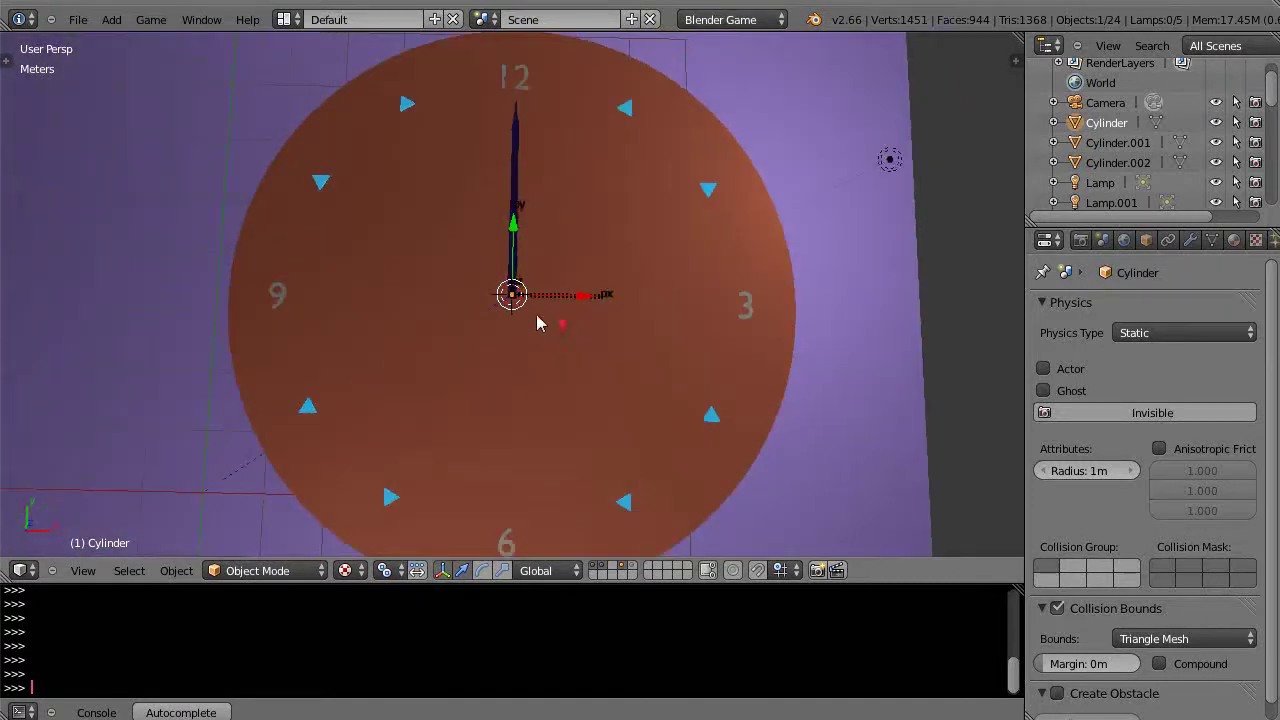
key(shift+a)
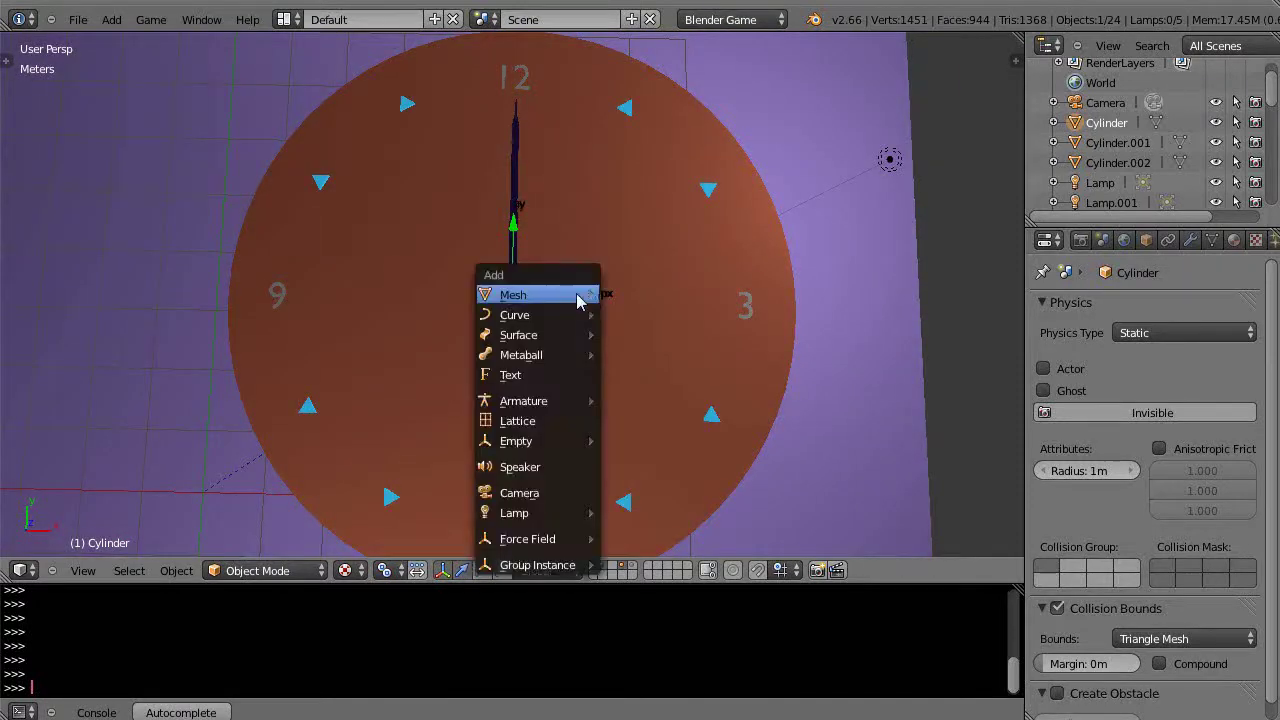
mouse_move(578, 298)
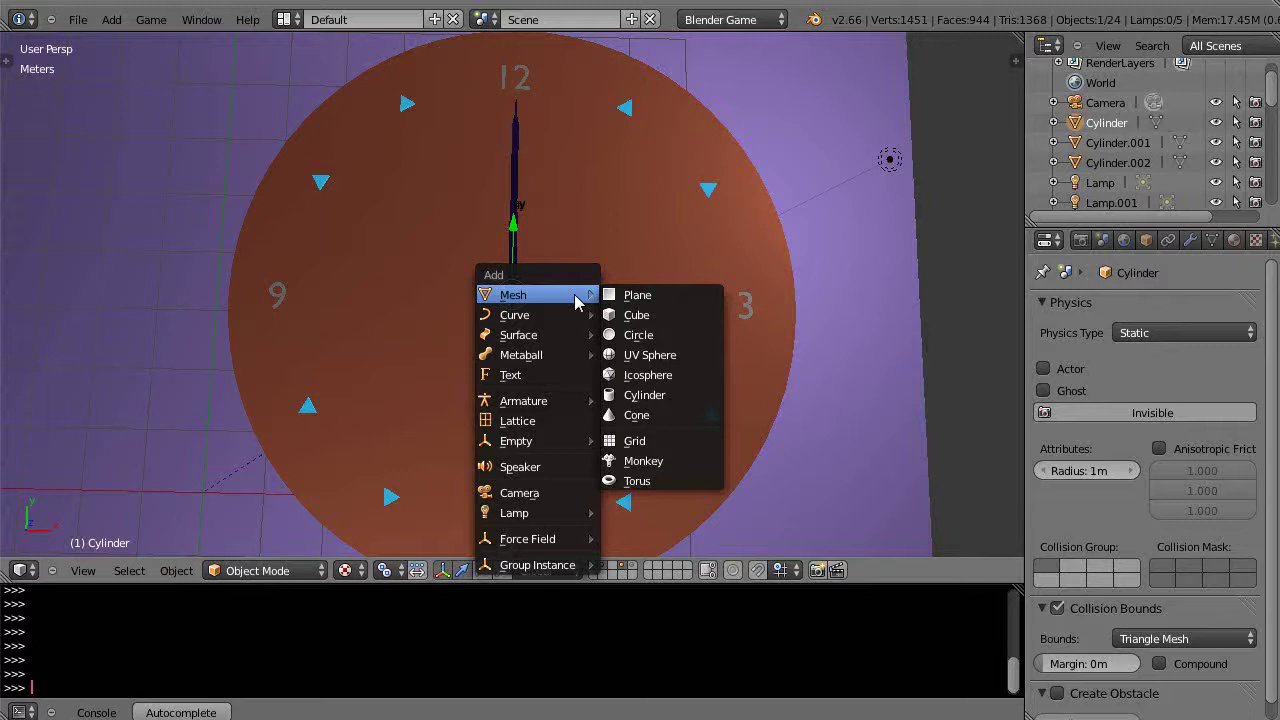
click(632, 316)
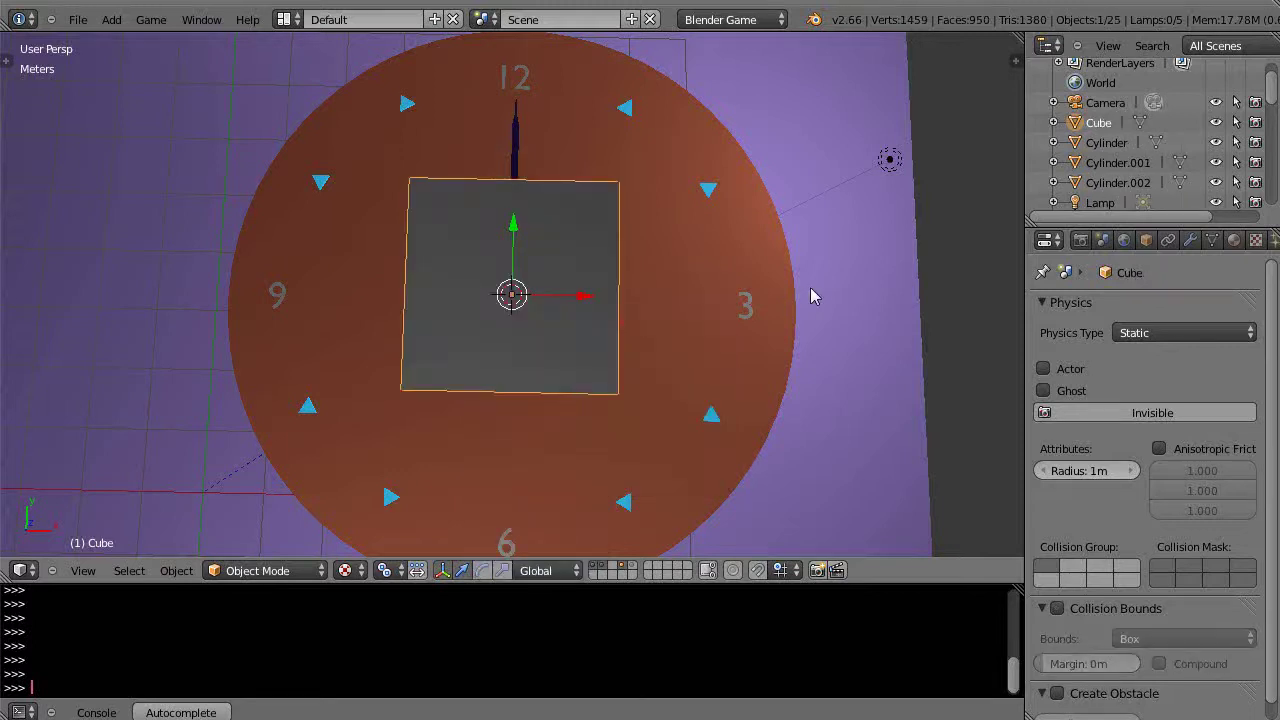
key(s)
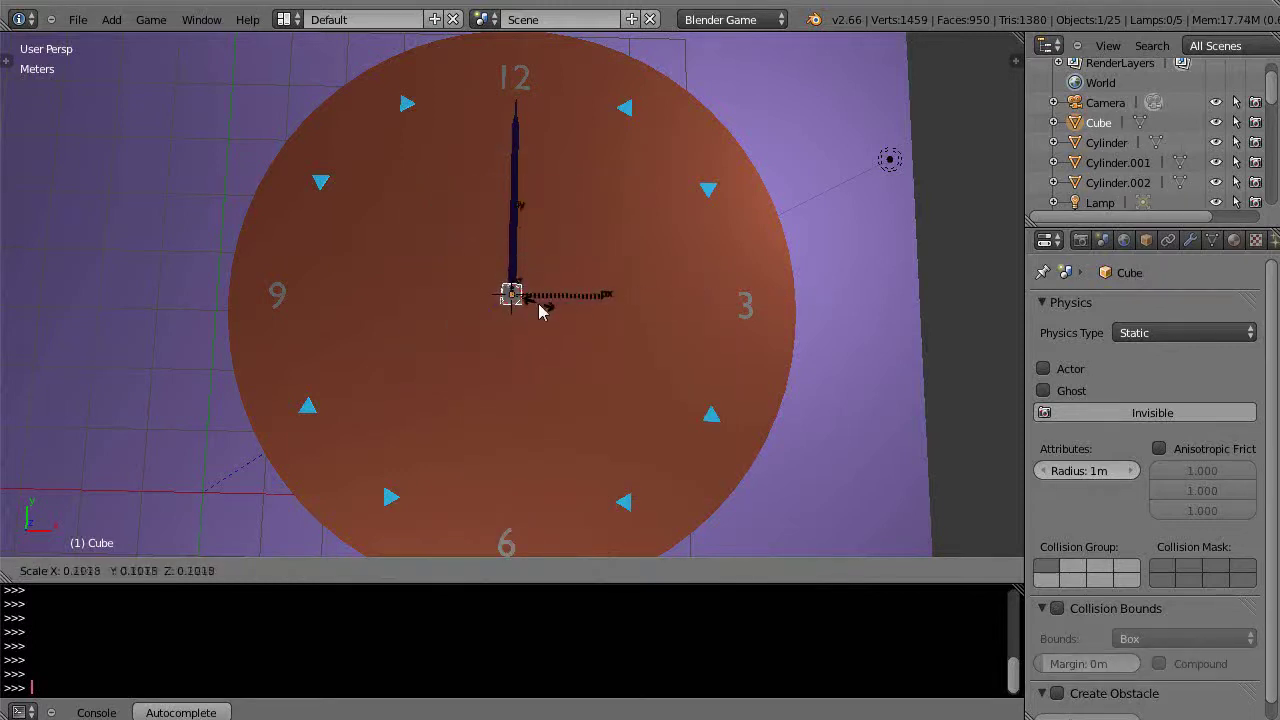
click(539, 305)
middle_drag(551, 340, 556, 364)
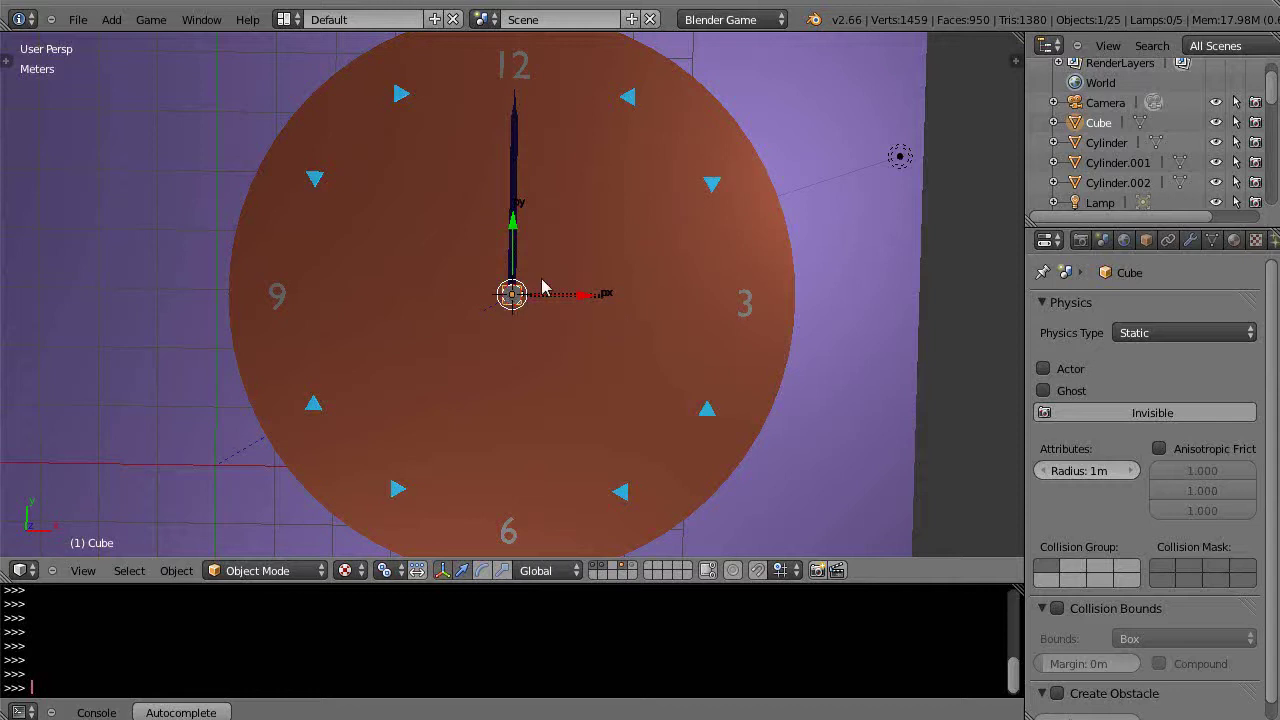
key(g)
key(shift+z)
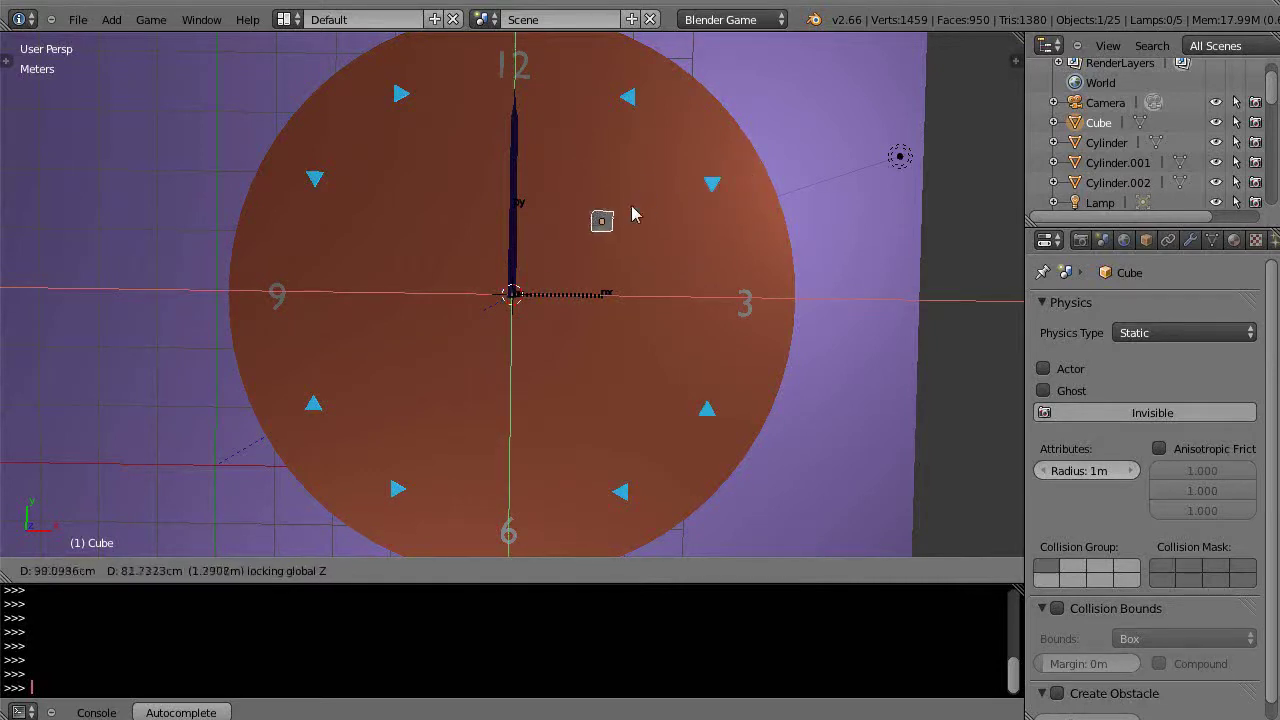
key(Escape)
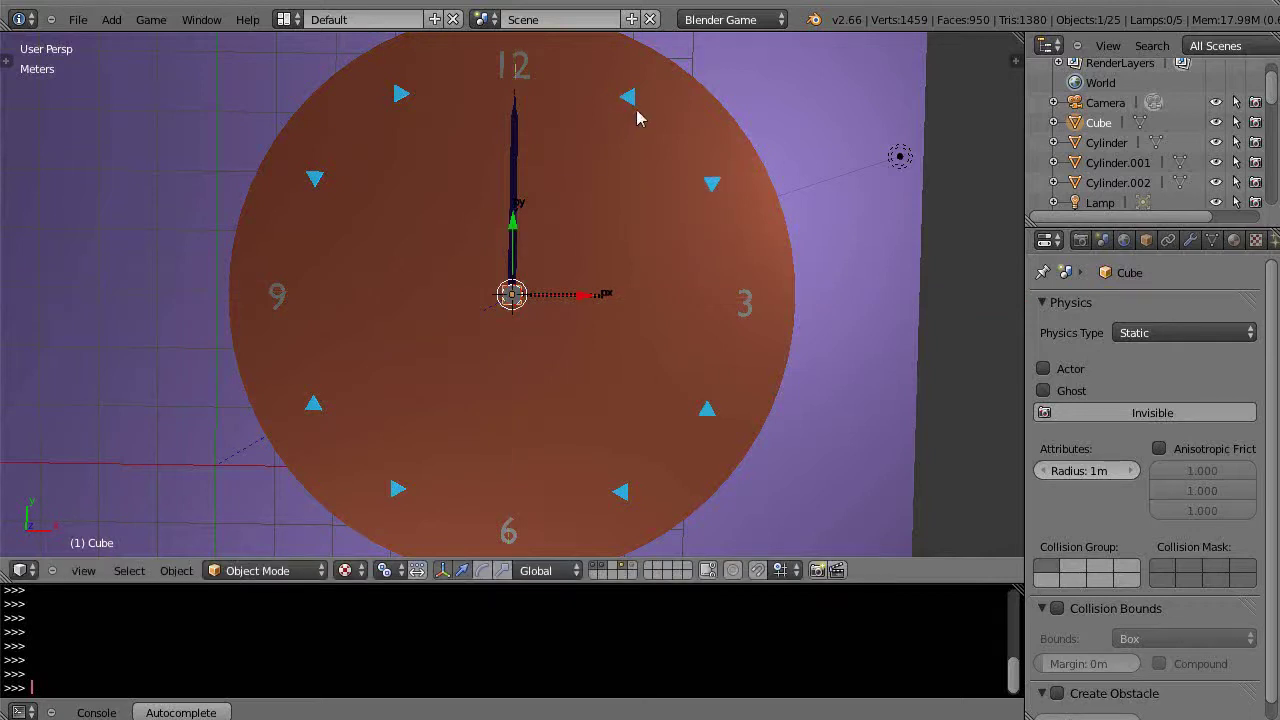
In Edit Mode, move the cube's whole geometry along the X axis to just beyond the numeral 3, near the clock's rim.
scroll(537, 320, up, 3)
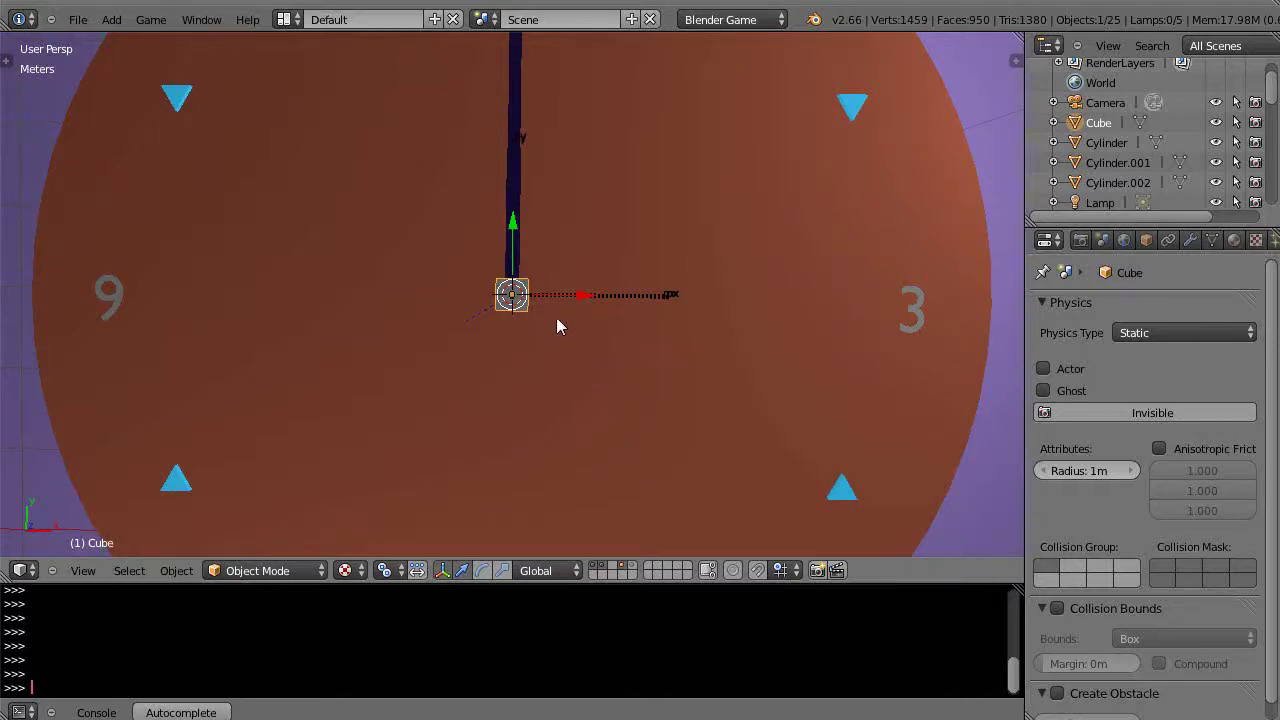
key(Tab)
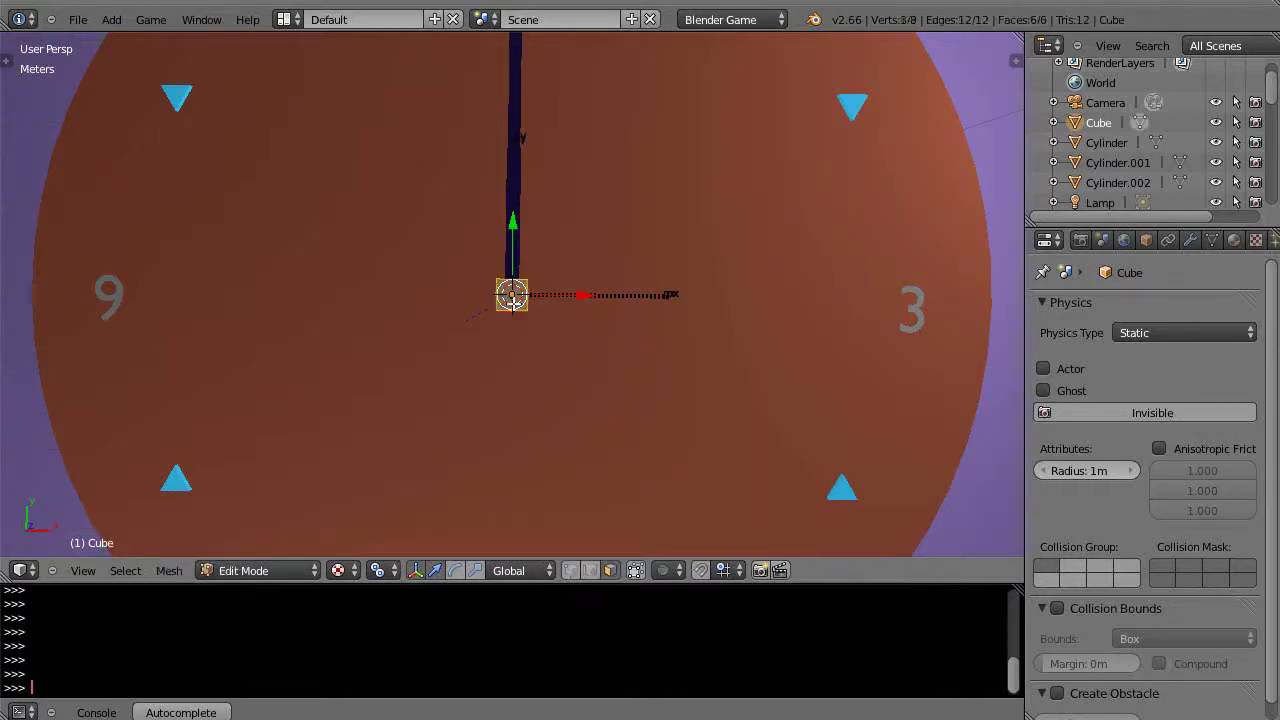
scroll(572, 316, down, 1)
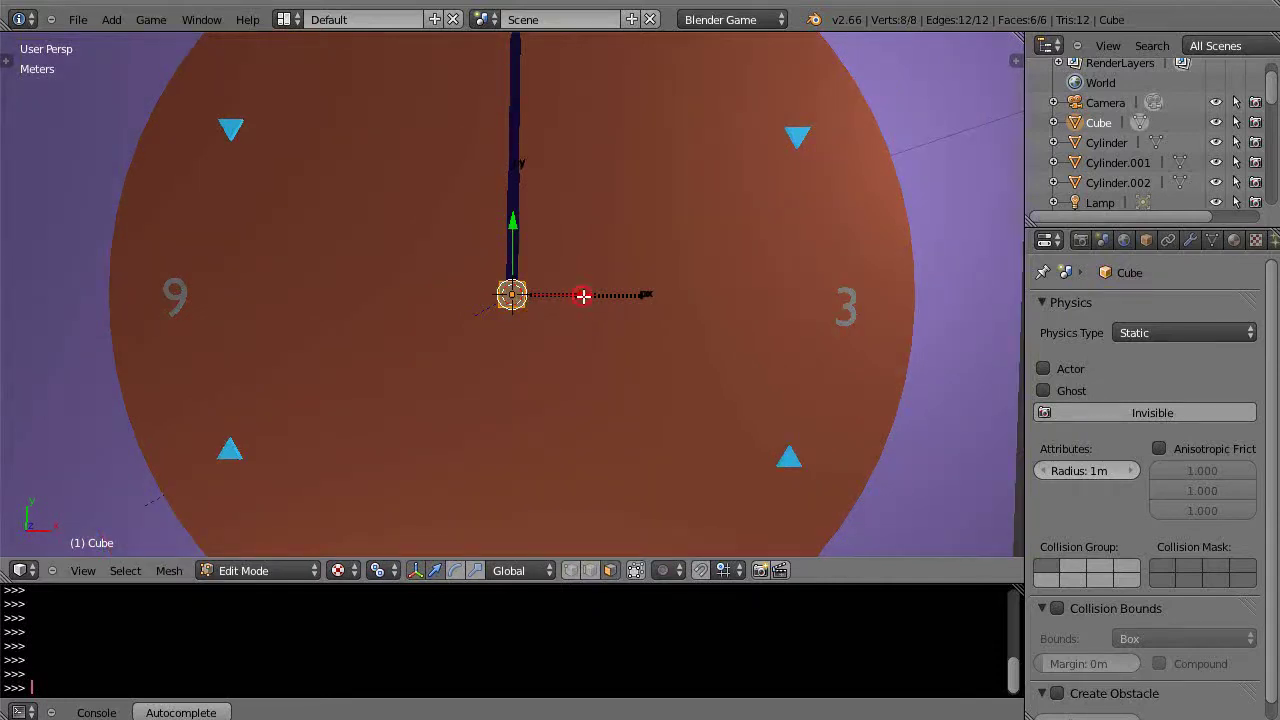
drag(583, 296, 961, 346)
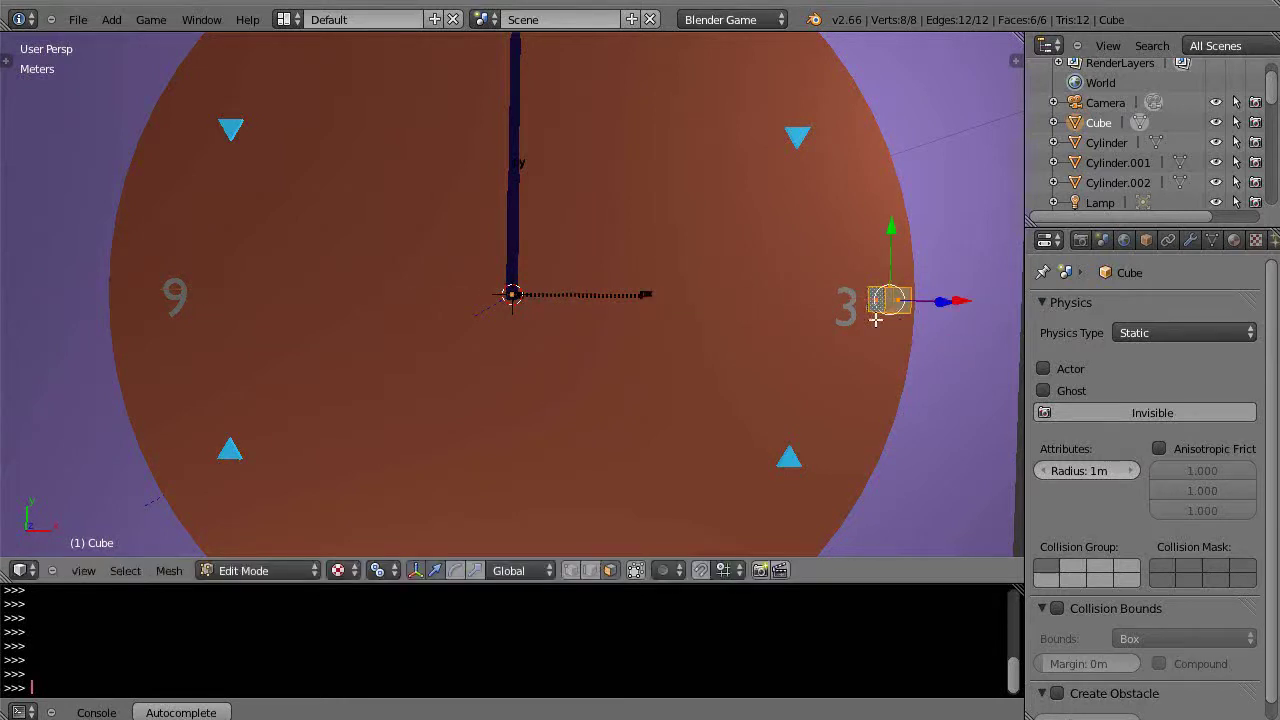
Set the pivot point to Individual Origins in an orthographic view and return the cube to Object Mode.
key(KP_5)
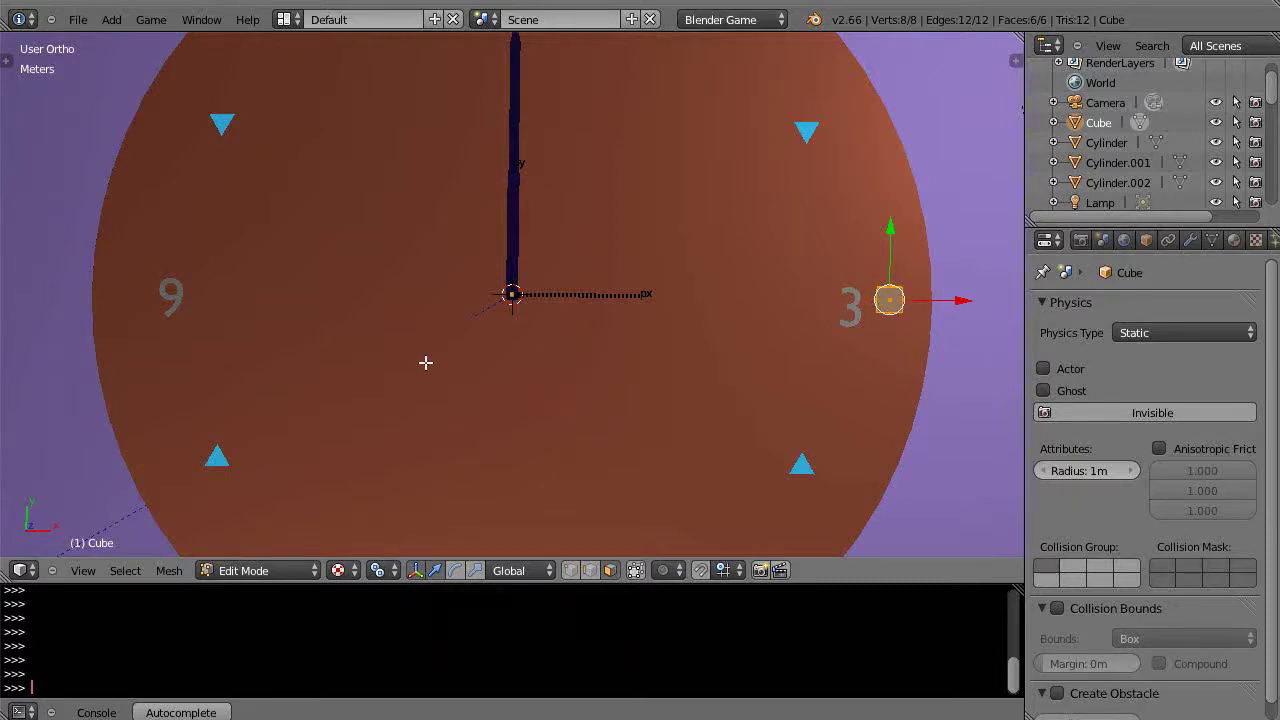
click(383, 571)
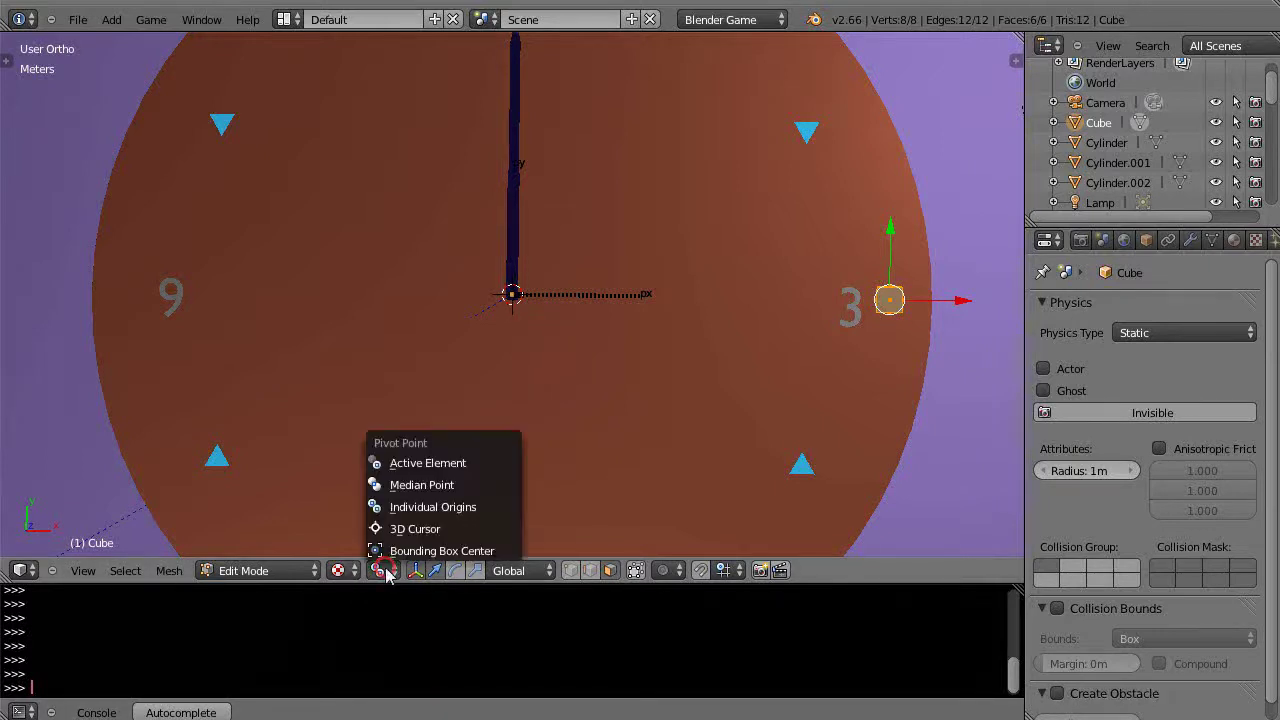
click(423, 510)
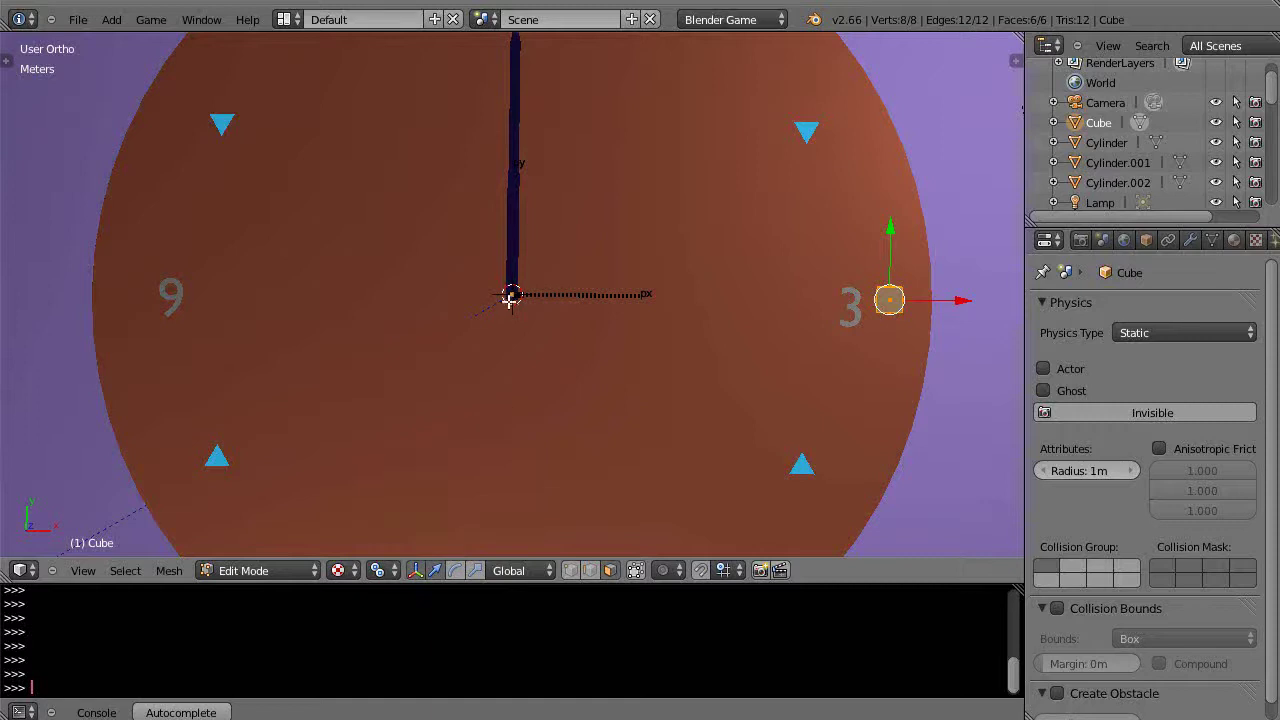
key(Tab)
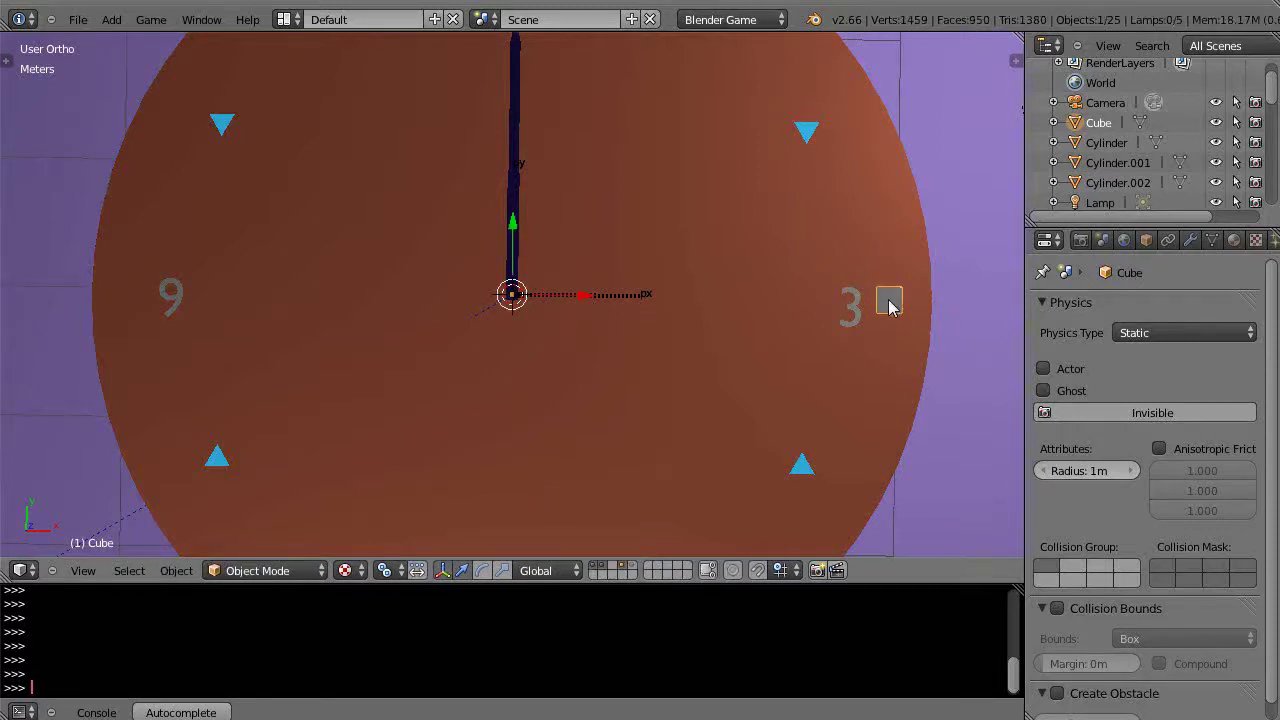
Duplicate the cube marker and rotate the copy 30 degrees about the global Z axis around the clock's centre.
key(shift+d)
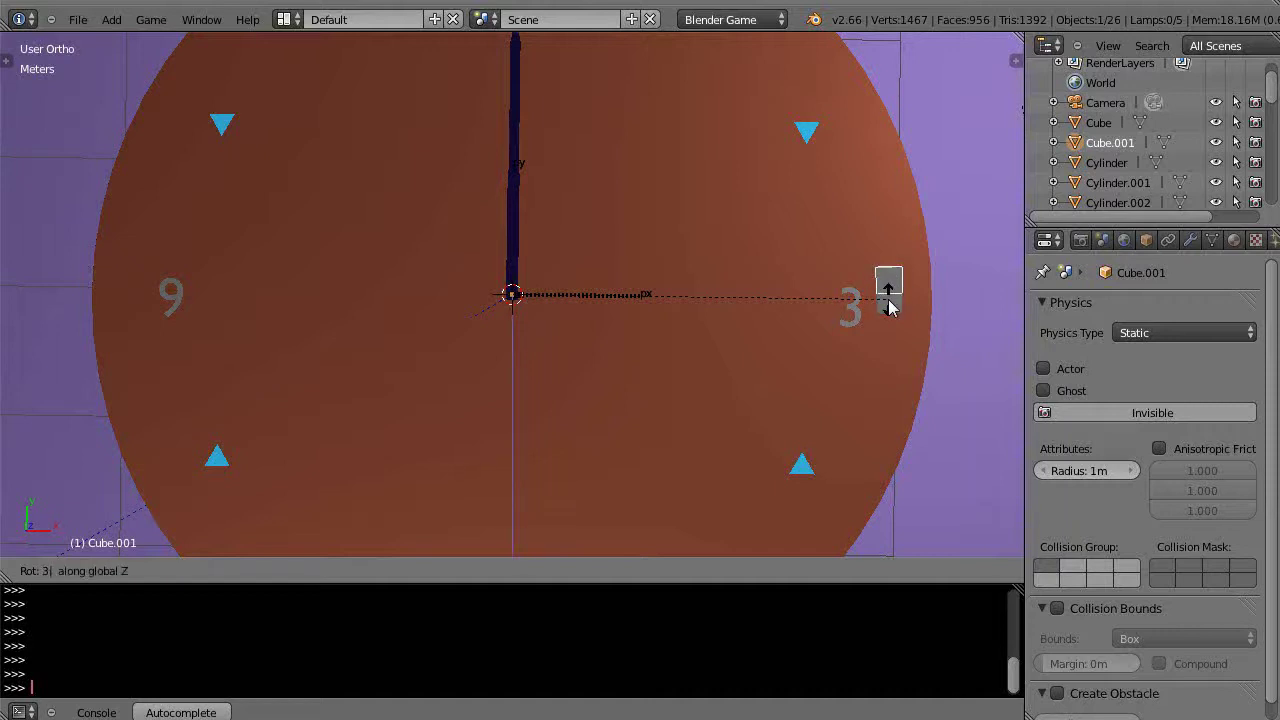
text(3)
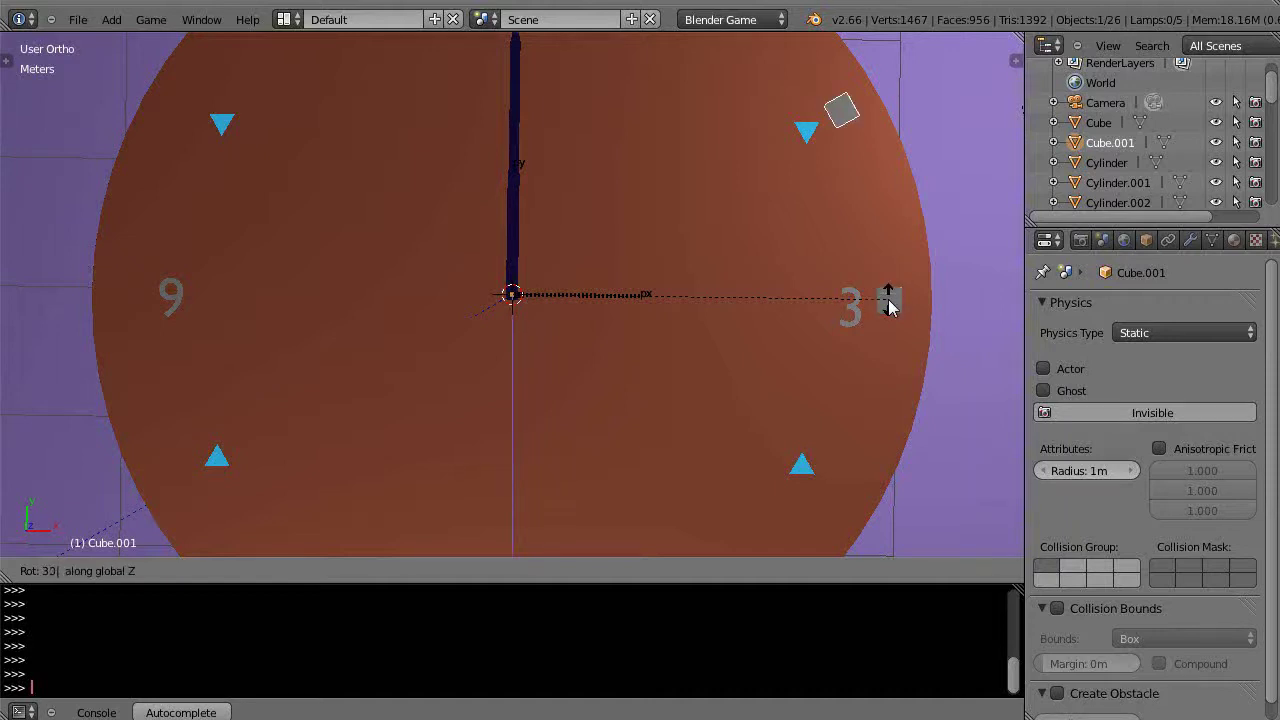
key(Return)
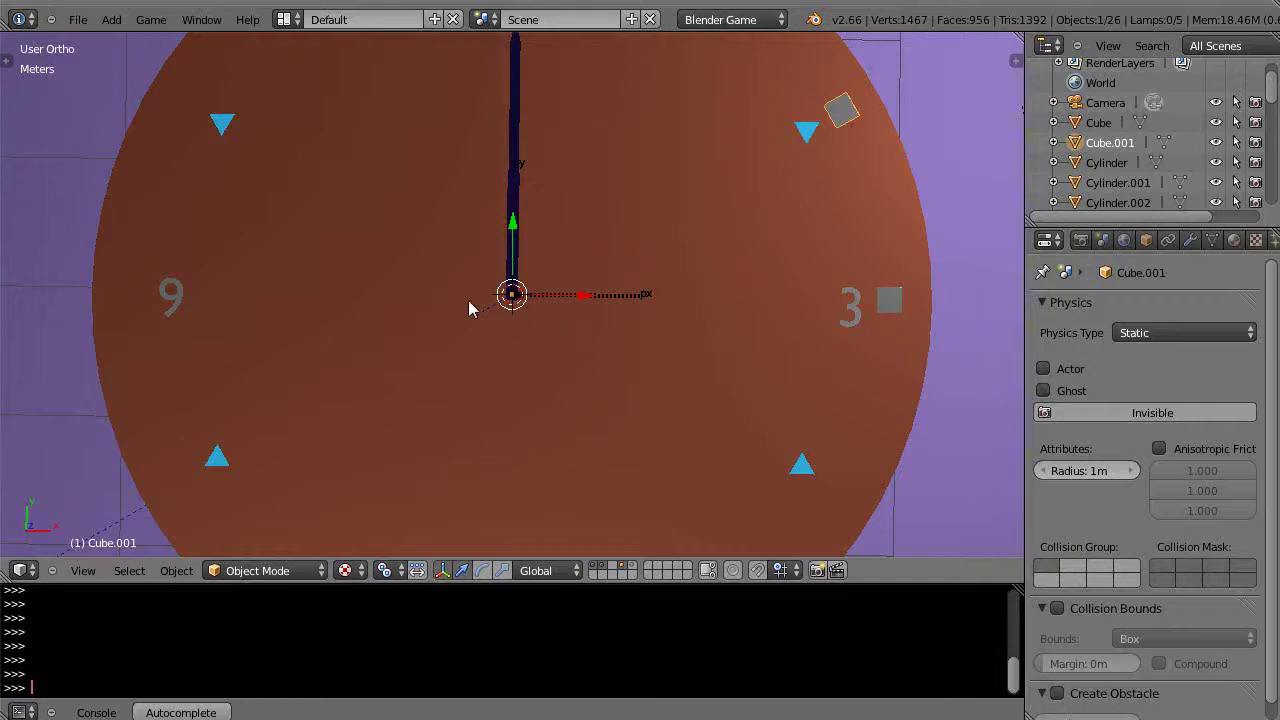
Delete both the rotated cube copy and the original cube beside the numeral 3.
scroll(586, 298, down, 3)
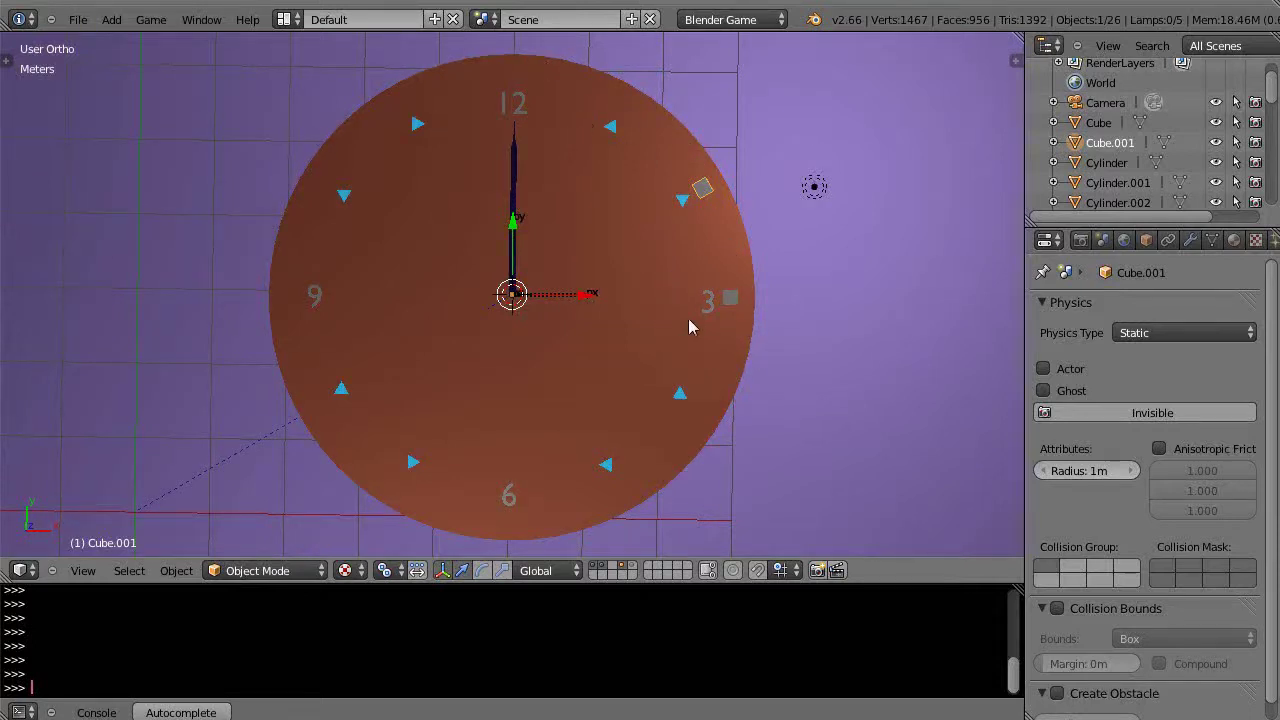
right_click(700, 192)
right_click(700, 192)
key(x)
click(700, 193)
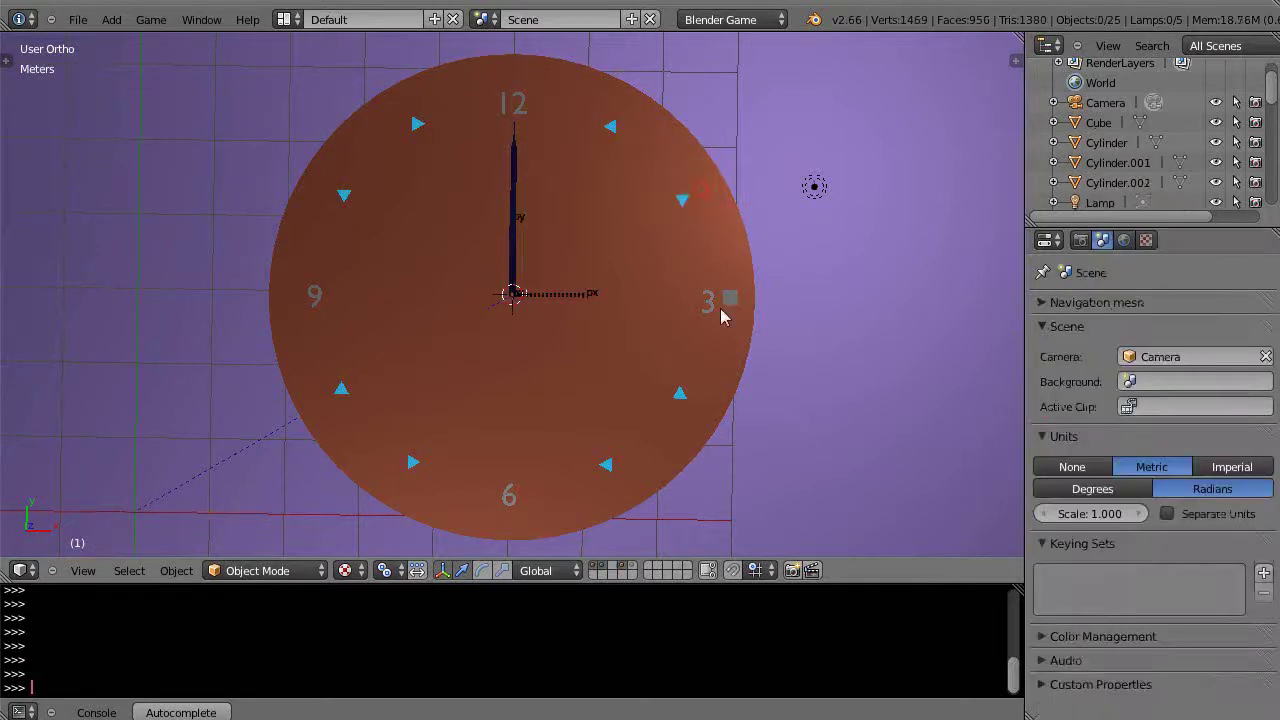
right_click(732, 305)
key(x)
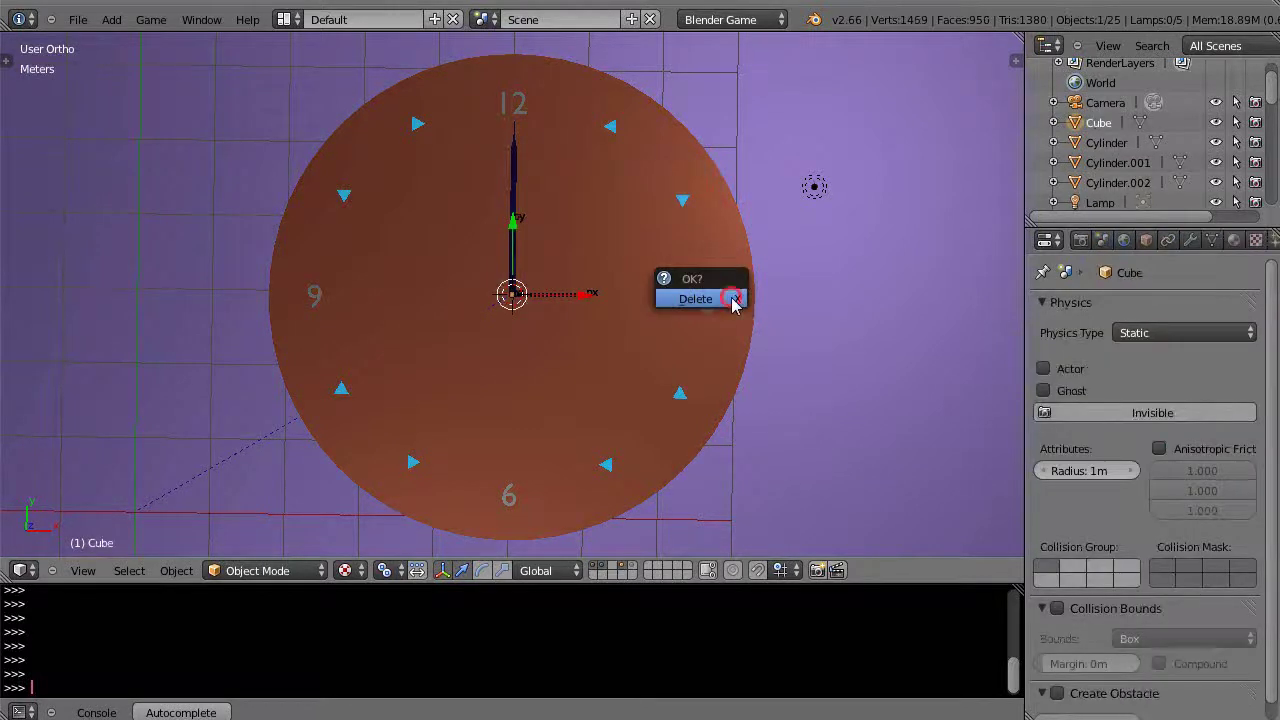
click(733, 300)
Run the game engine on a tilted view of the clock to check the hands' motion, and stop it.
middle_drag(563, 480, 562, 367)
scroll(562, 333, up, 4)
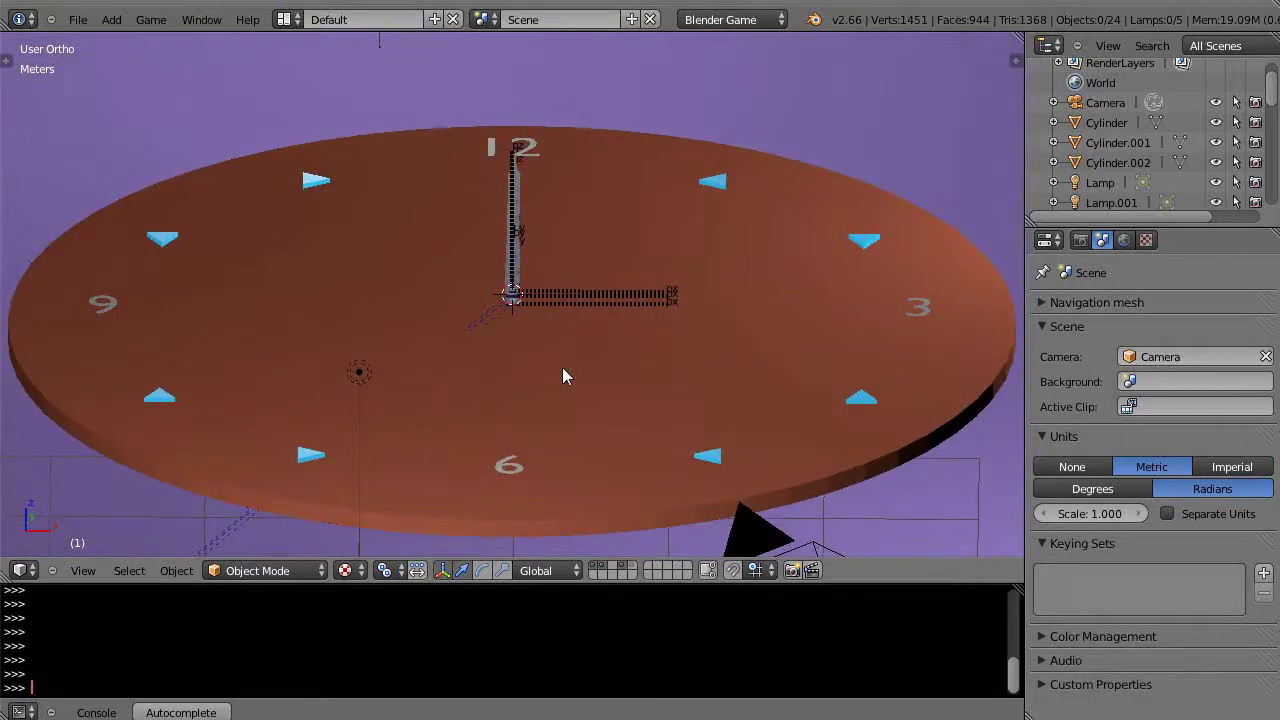
key(p)
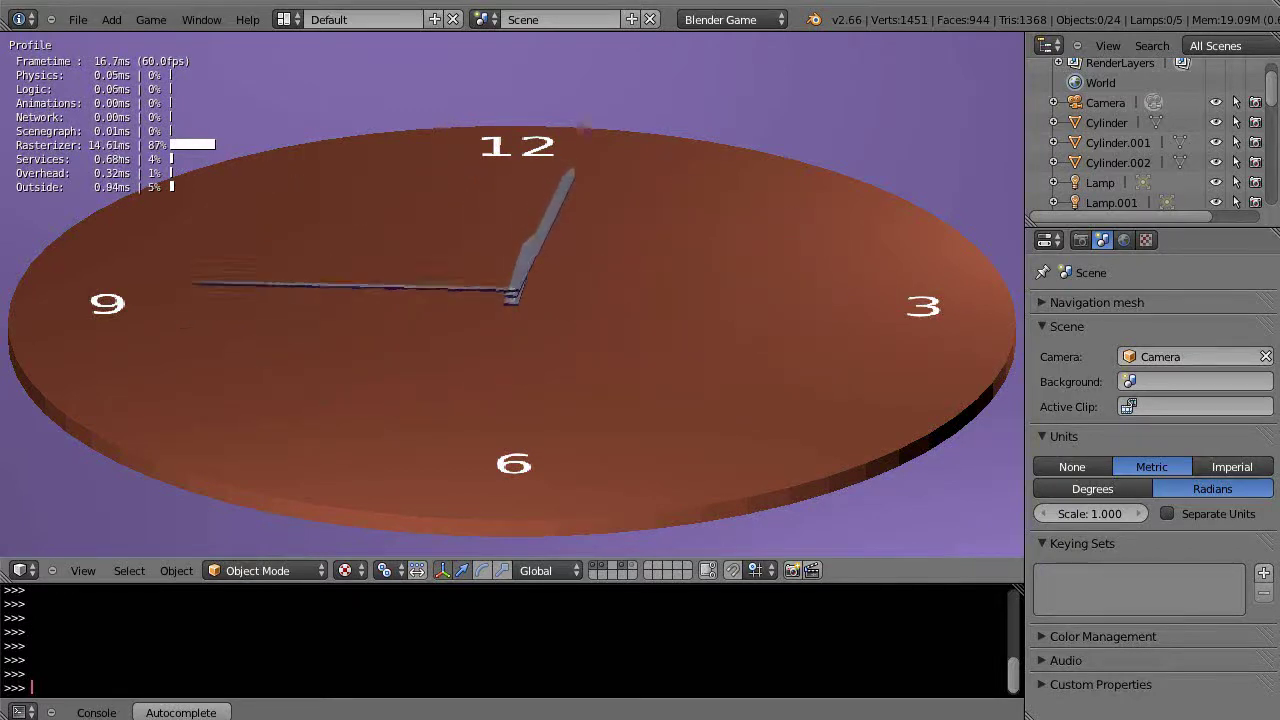
key(Escape)
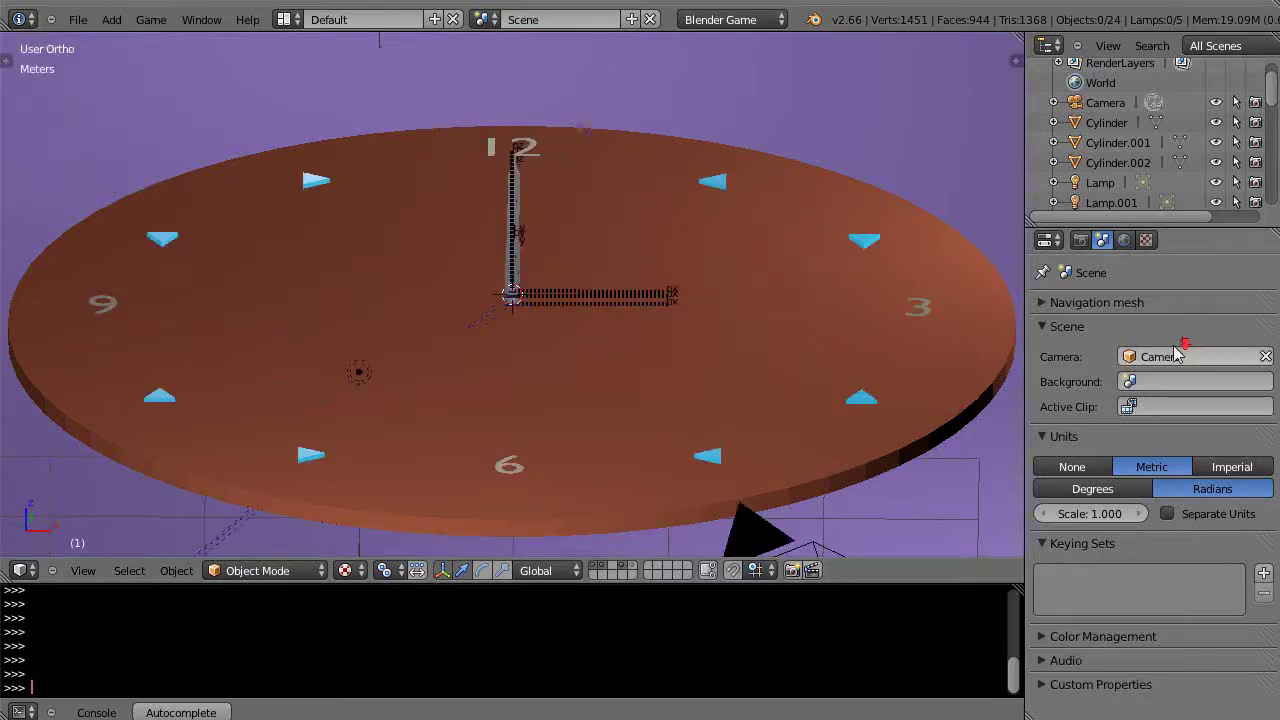
scroll(654, 364, down, 4)
scroll(641, 362, up, 4)
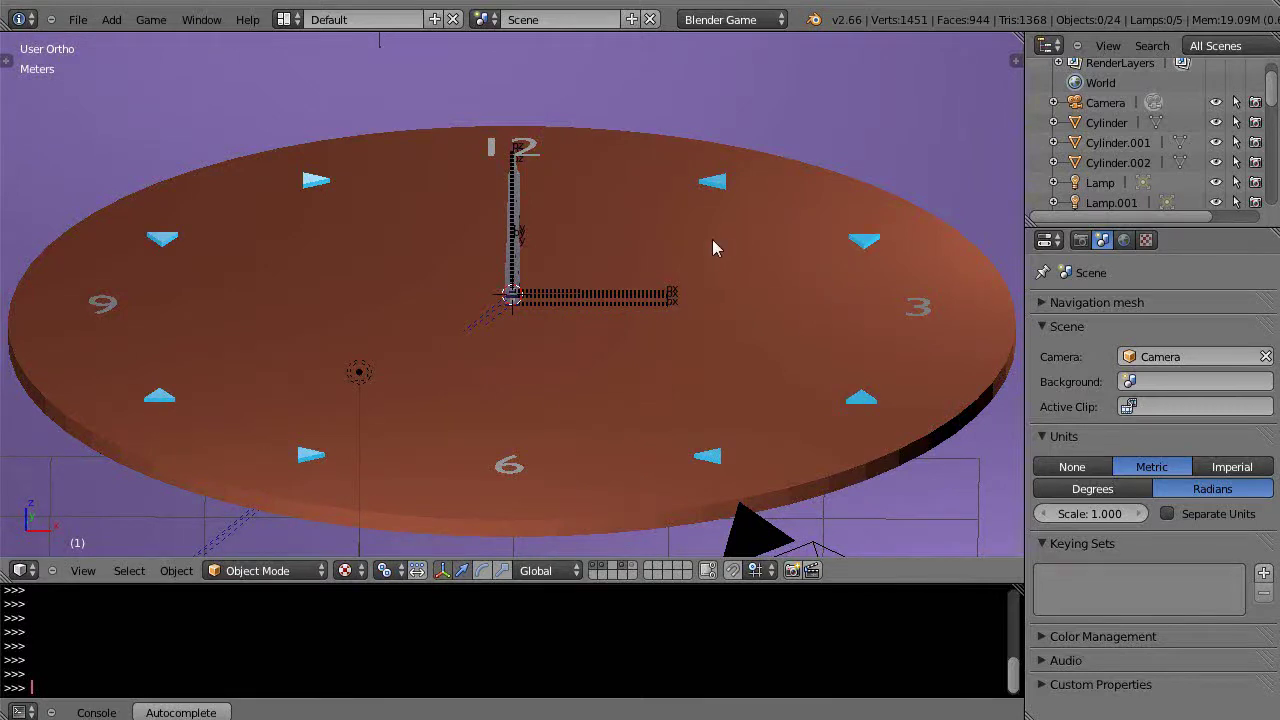
scroll(712, 239, down, 3)
middle_drag(649, 234, 652, 335)
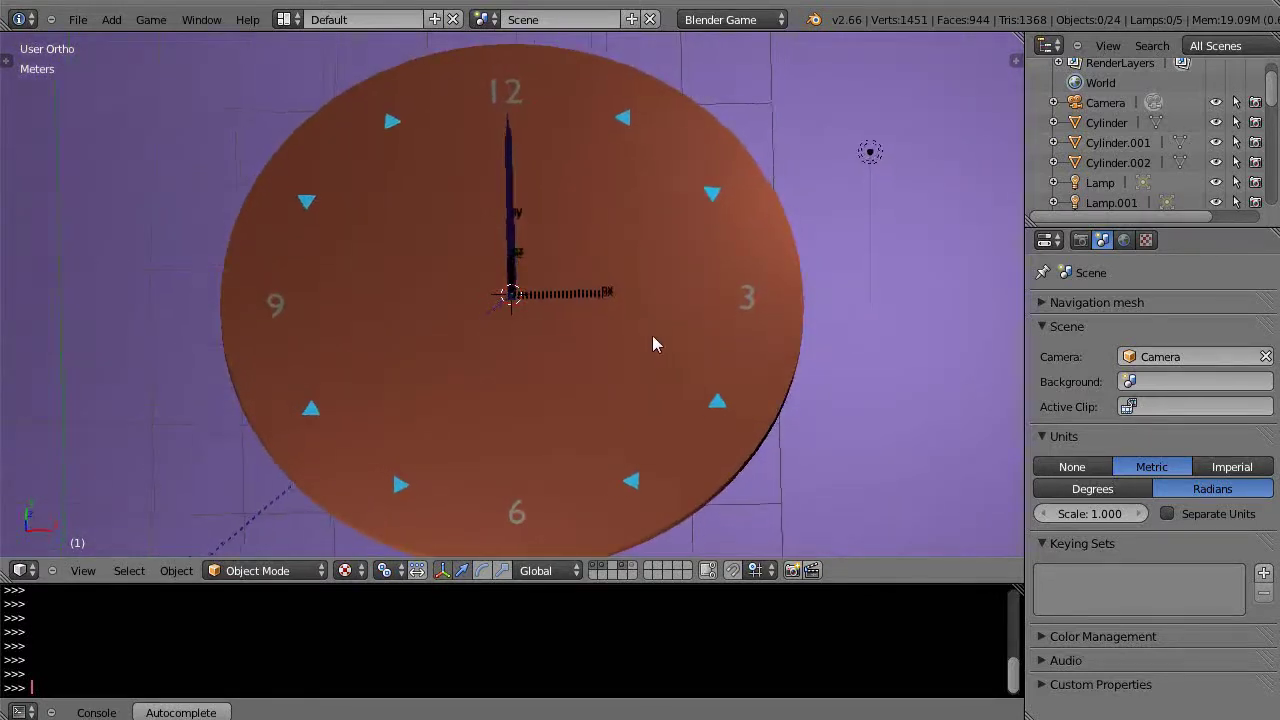
scroll(645, 342, down, 3)
scroll(622, 358, up, 2)
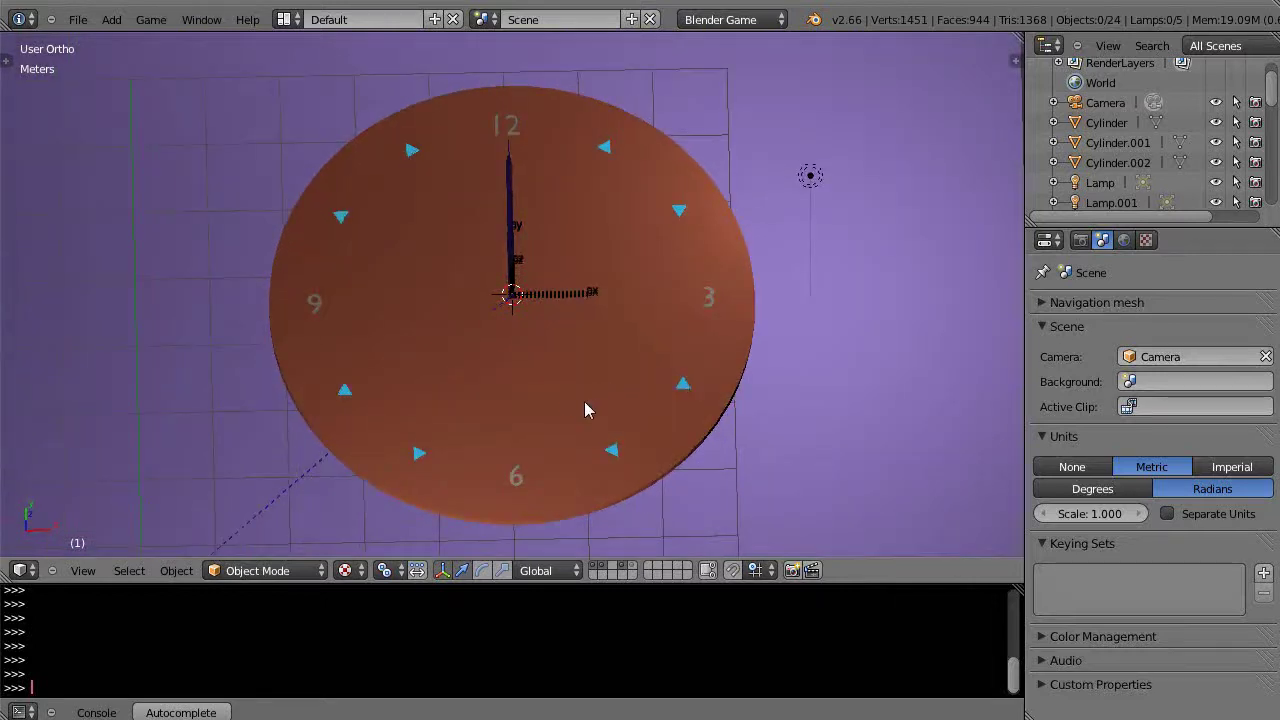
middle_drag(586, 410, 580, 407)
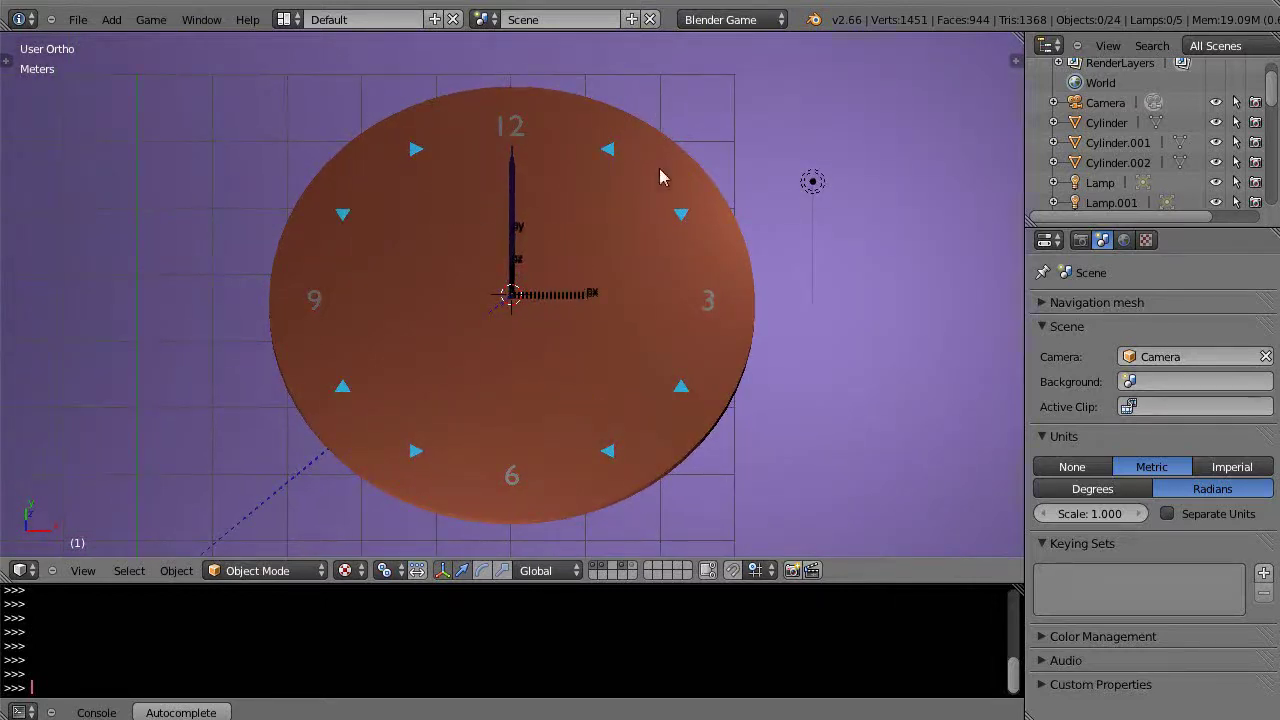